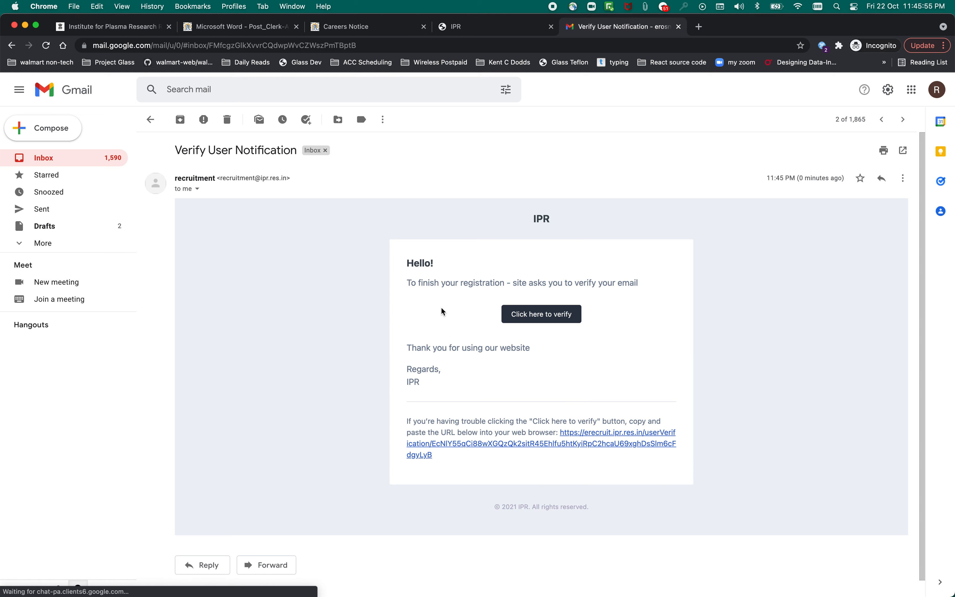
Confirm the applicant's email address through the link in the Verify User Notification email.
click(552, 316)
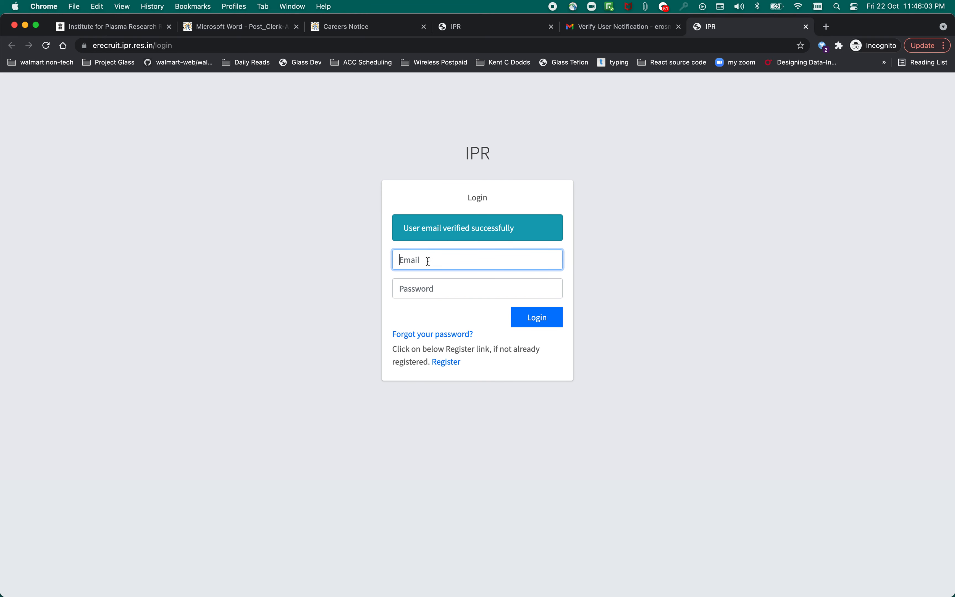
Log in with the registered email address and the account password.
key(Tab)
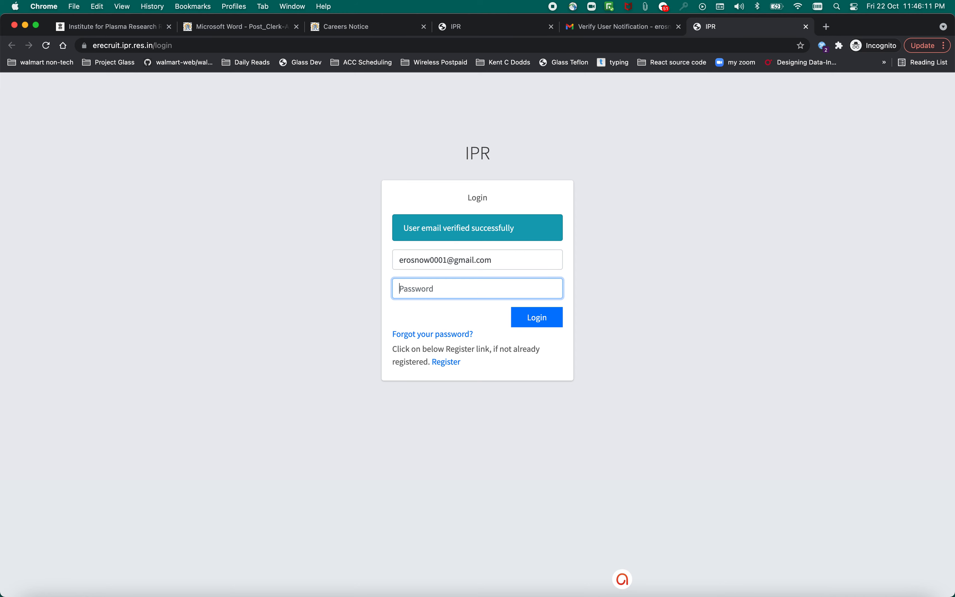
text(•••••••••)
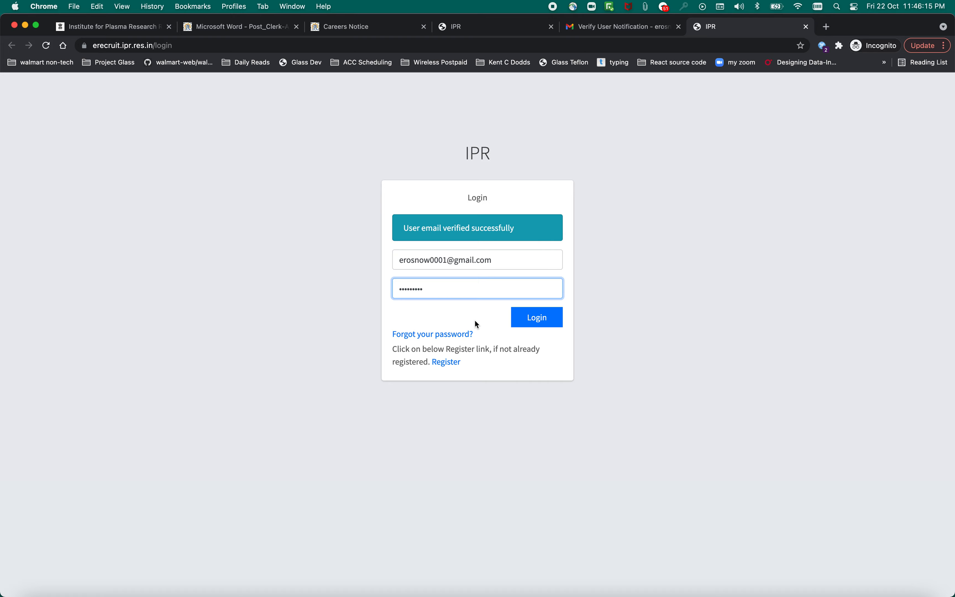
click(546, 328)
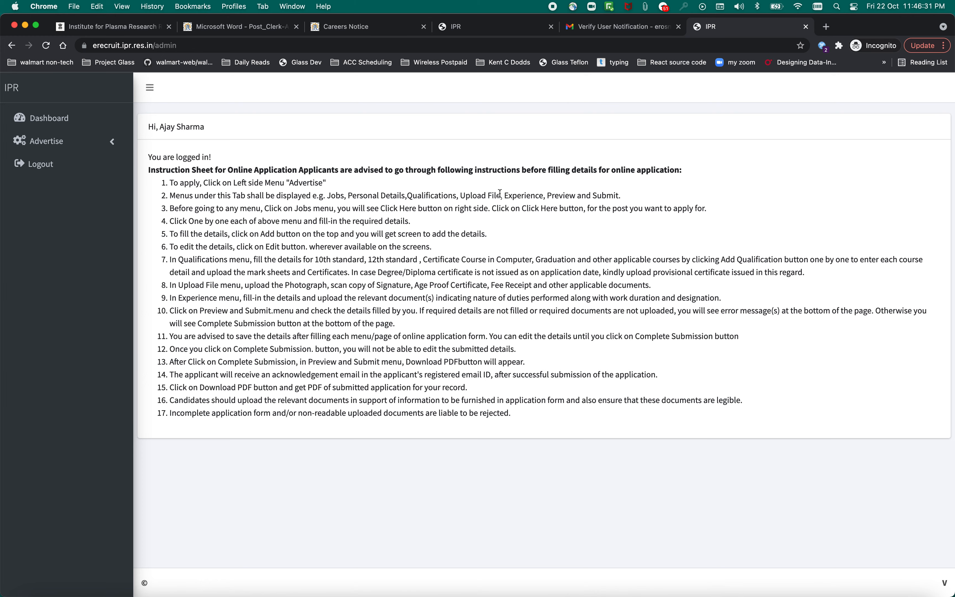
Zoom the page out, open Advertise > Jobs, and start the Clerk-A (Advt 07/2021) application.
scroll(370, 247, down, 1)
key(super+minus)
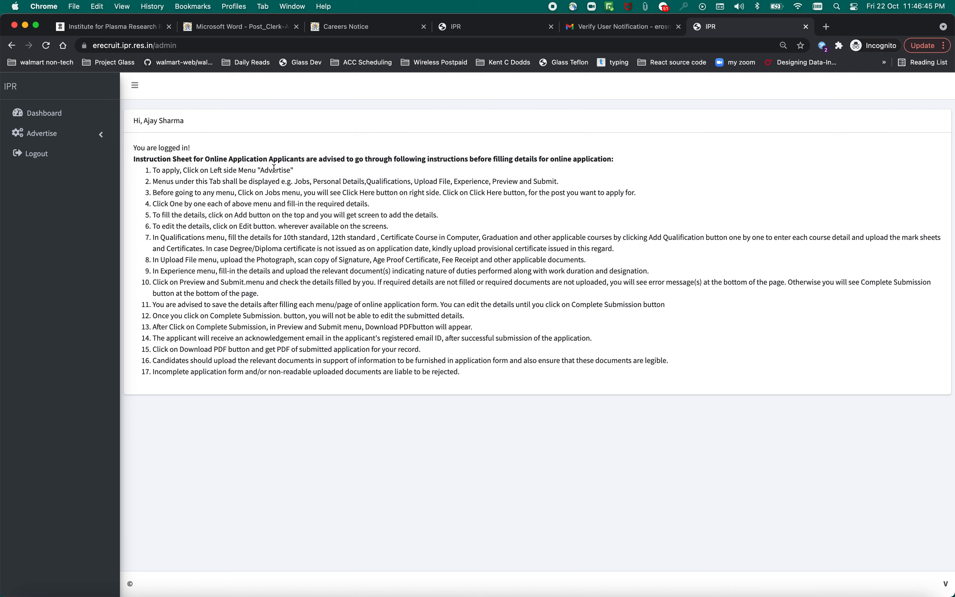
click(102, 136)
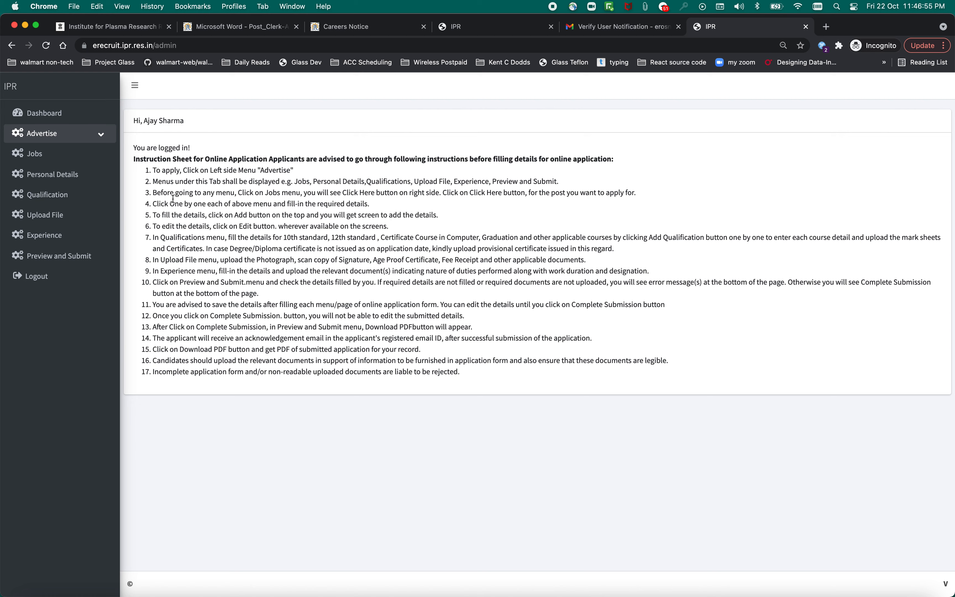
click(48, 158)
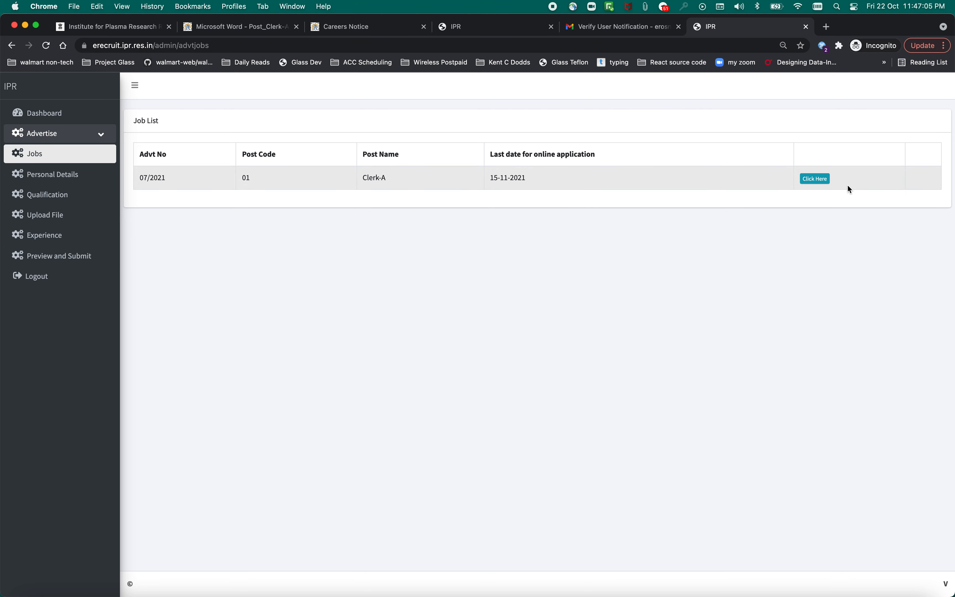
click(820, 179)
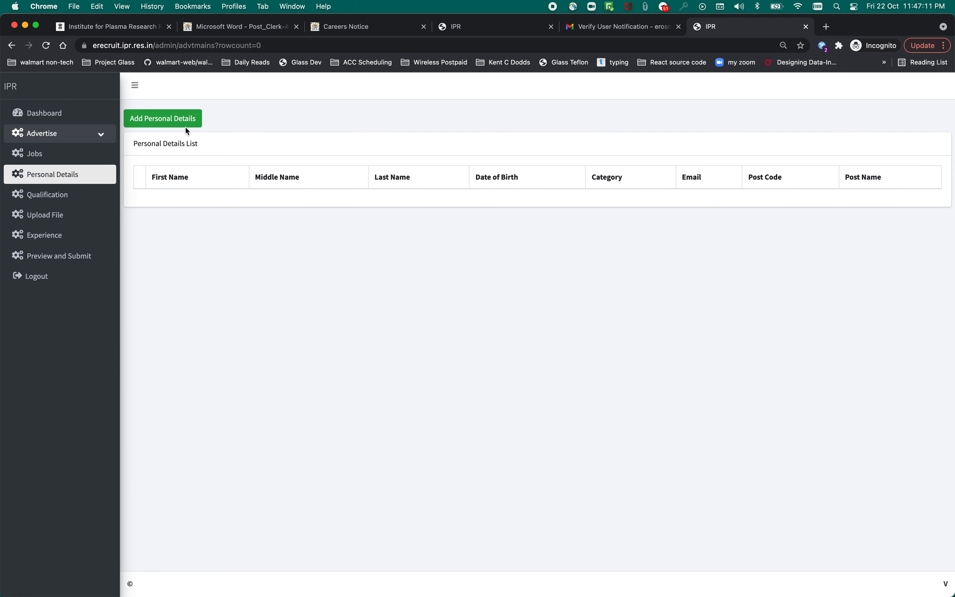
Add a personal details entry with the applicant's and father's first and last names.
click(182, 119)
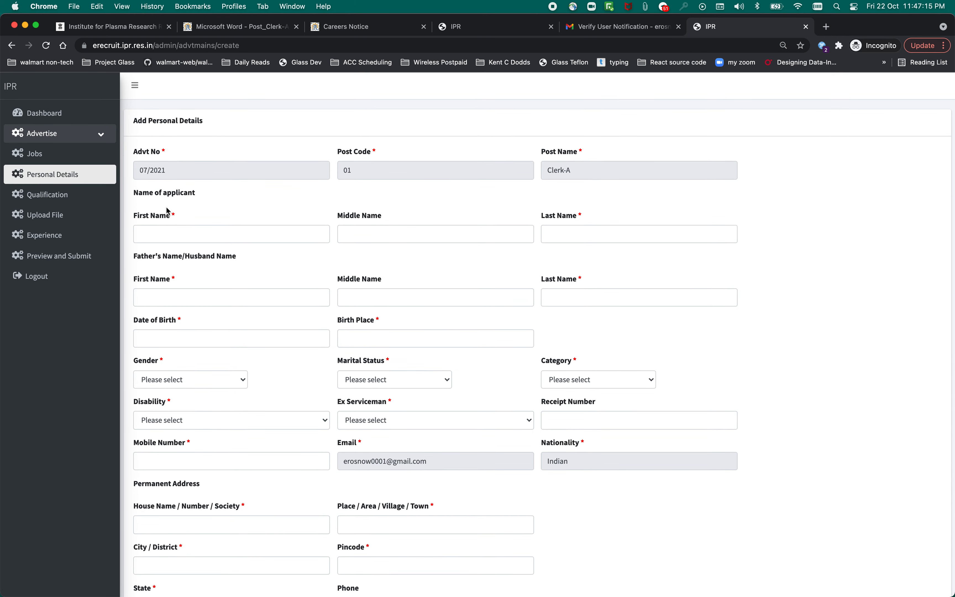
click(179, 235)
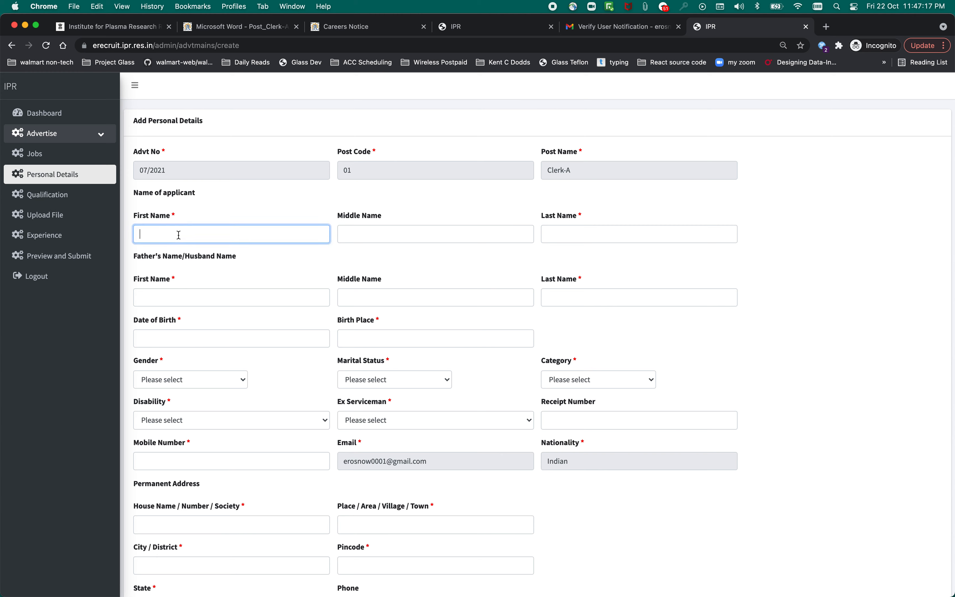
click(590, 231)
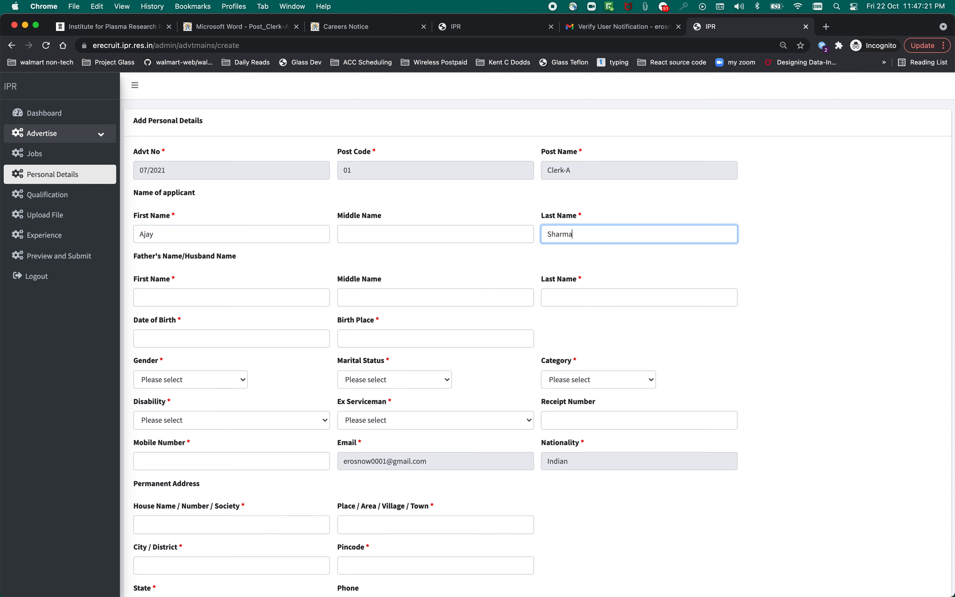
scroll(430, 311, down, 2)
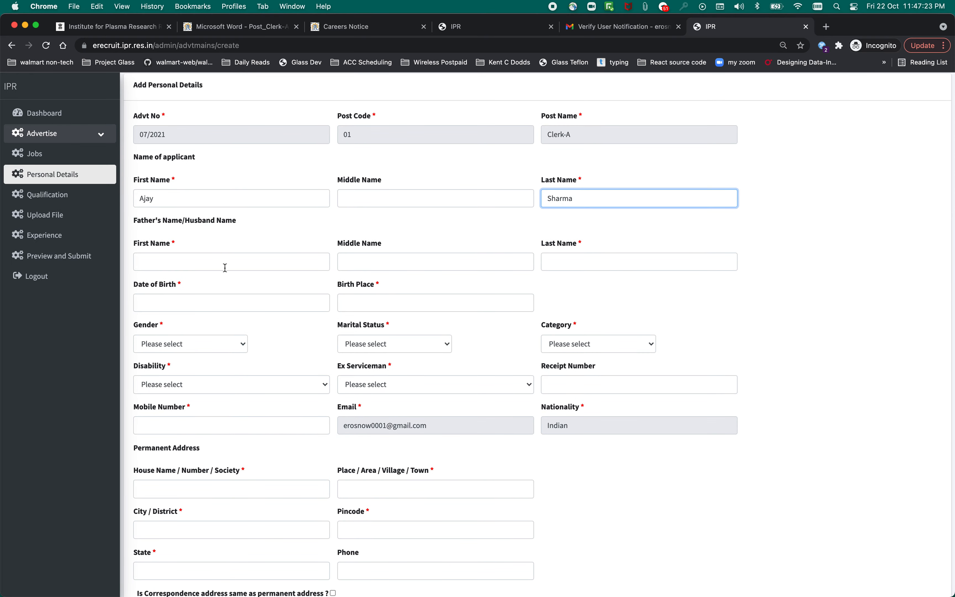
click(217, 264)
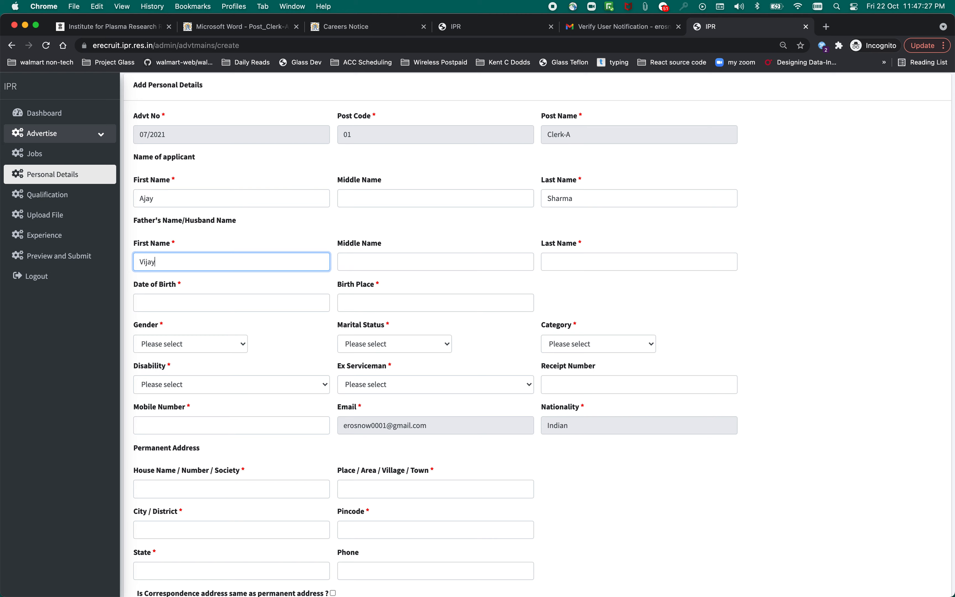
click(565, 269)
text(Sharma)
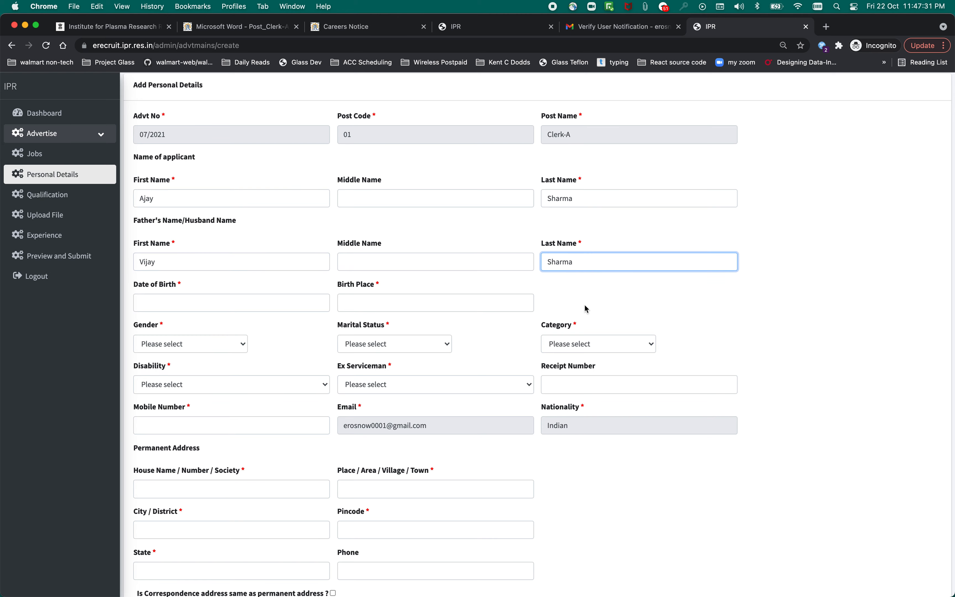
scroll(588, 310, down, 3)
scroll(592, 312, up, 1)
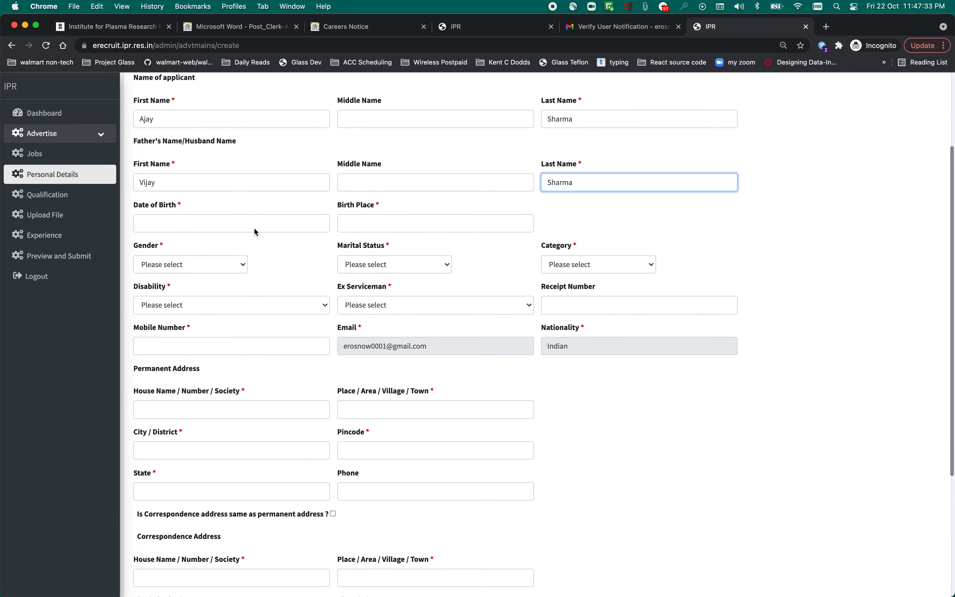
Set the date of birth to 20-08-1998 in the calendar picker.
click(240, 220)
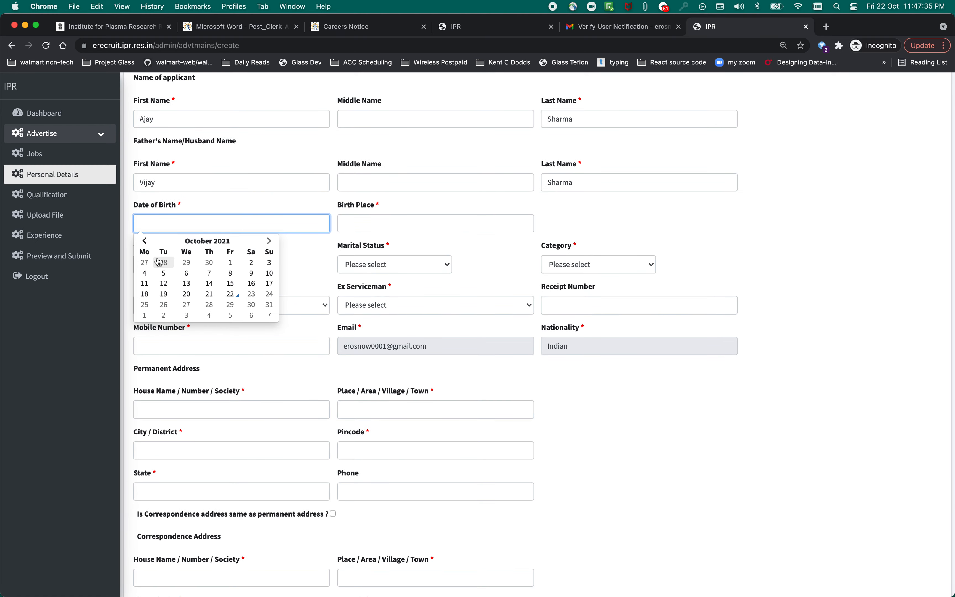
click(145, 242)
click(145, 241)
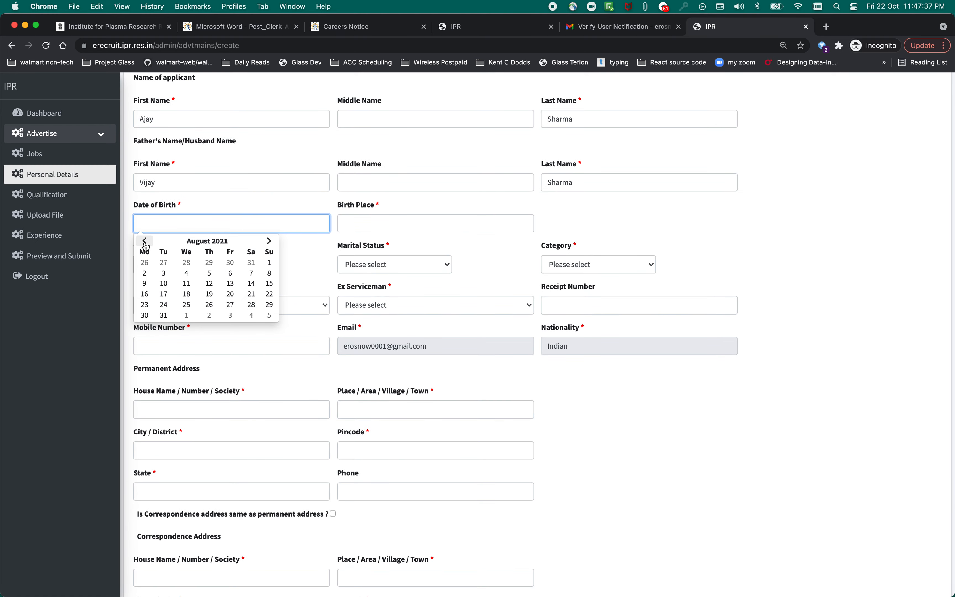
click(220, 241)
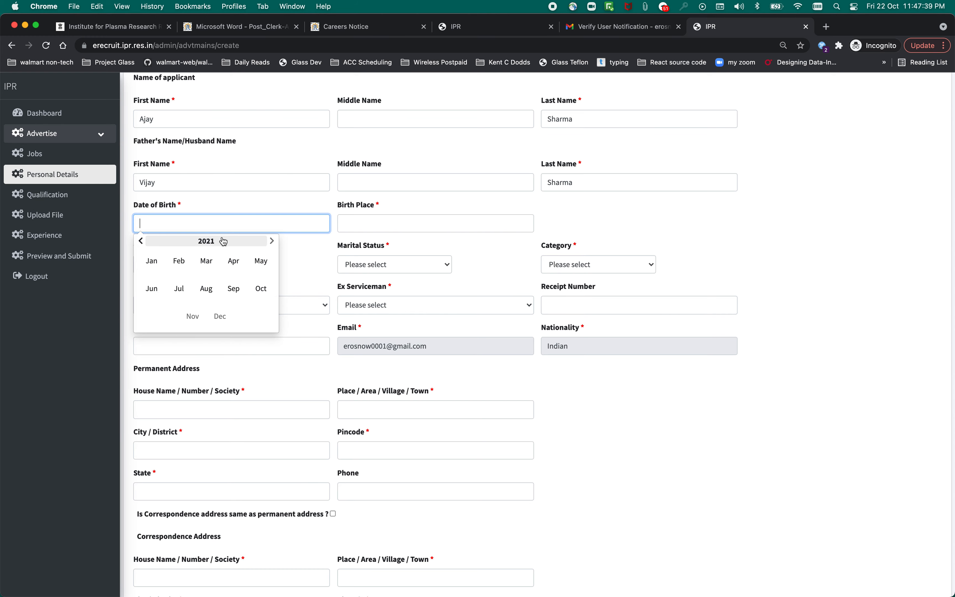
click(219, 242)
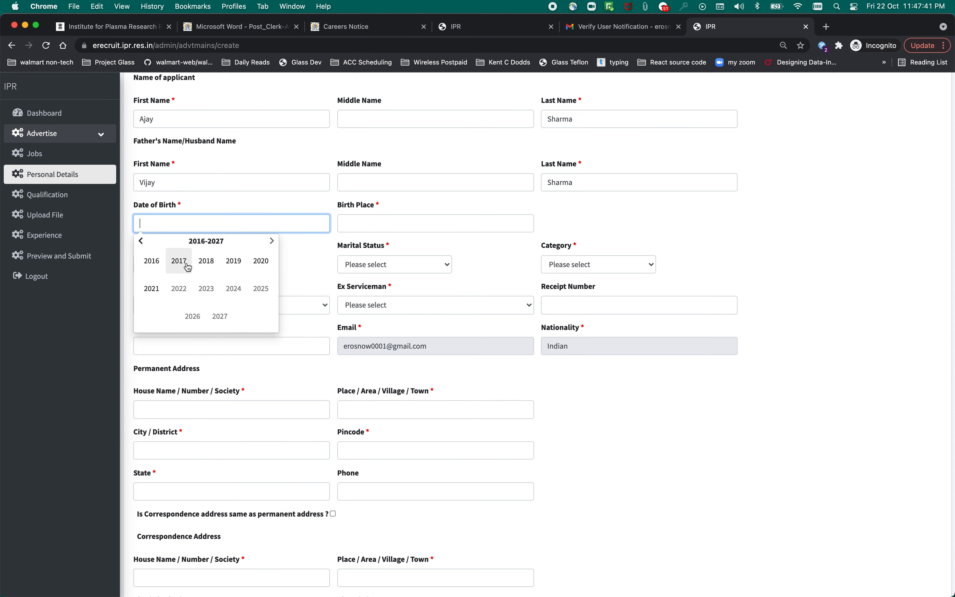
click(141, 242)
click(142, 241)
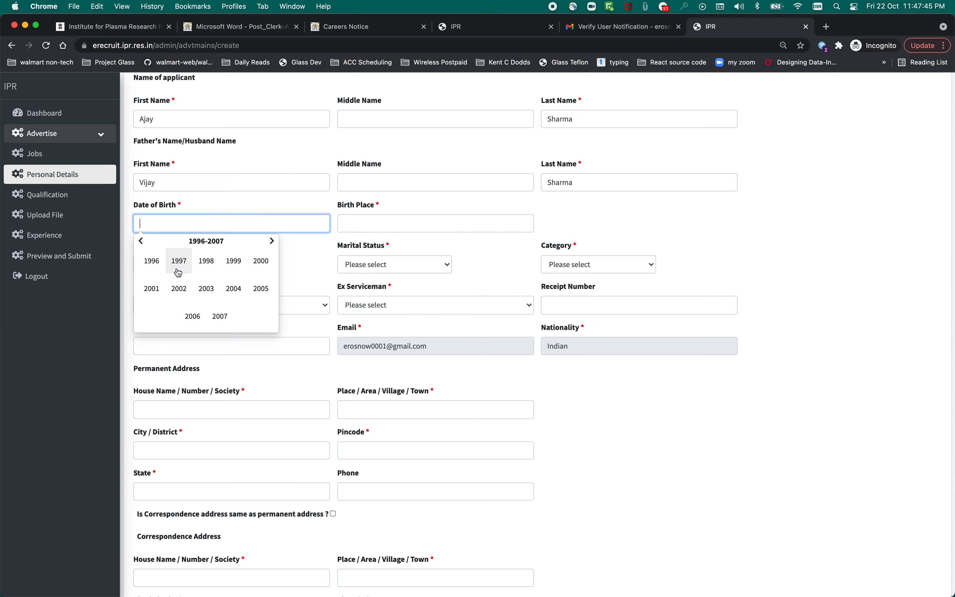
click(152, 261)
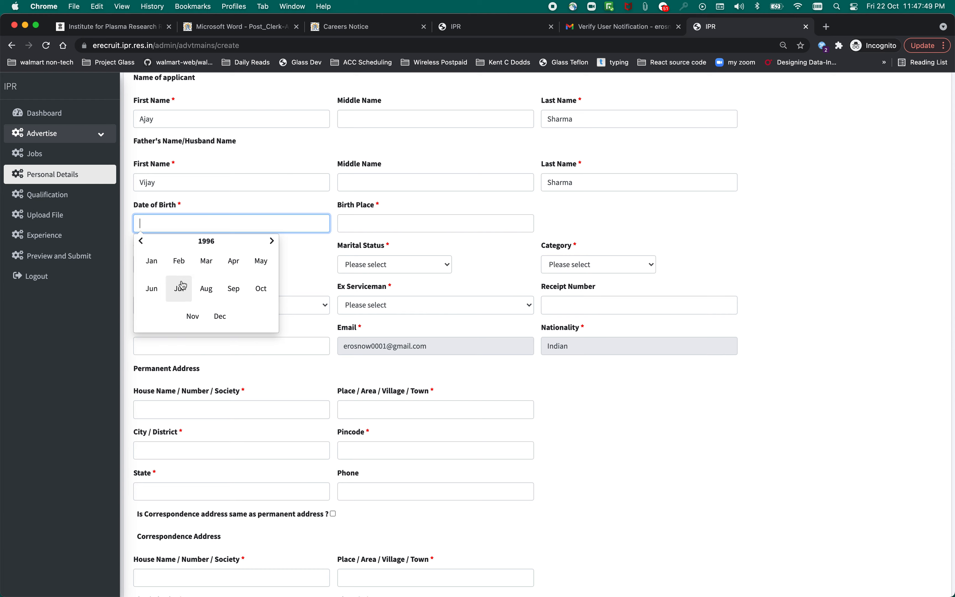
click(272, 242)
click(272, 241)
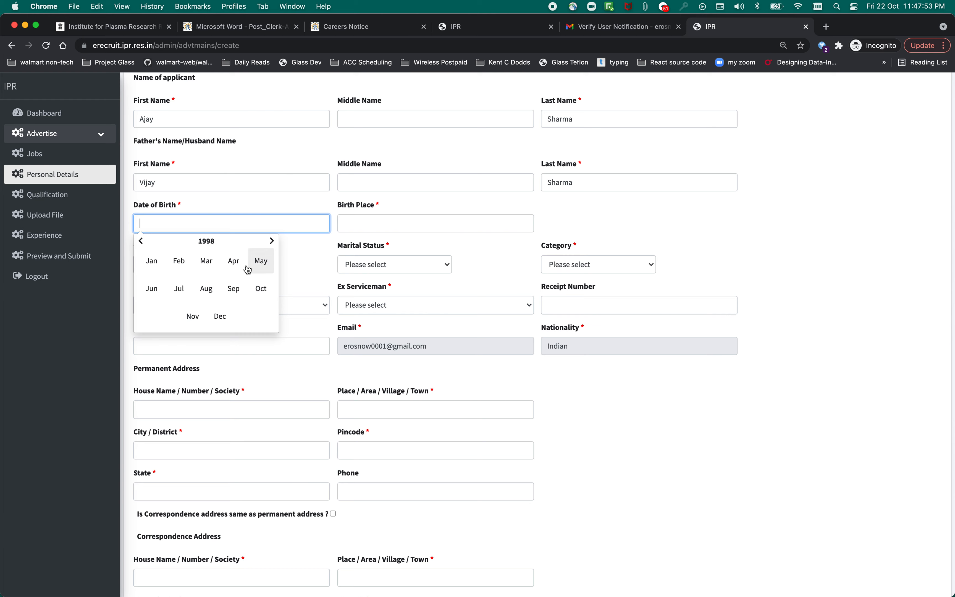
click(207, 290)
click(209, 294)
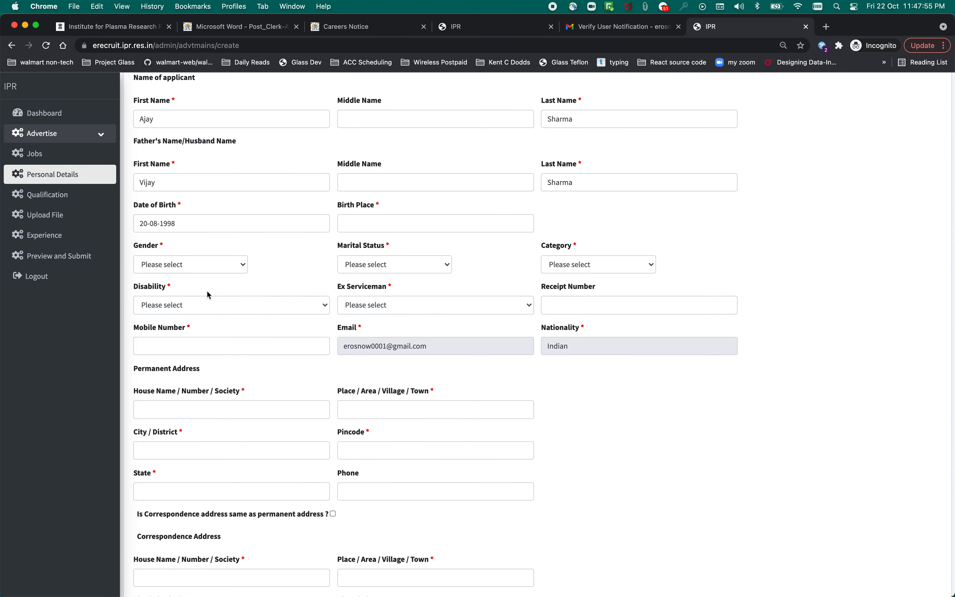
Enter birth place Lucknow and set gender Male, marital status Single, category General/UR.
click(399, 225)
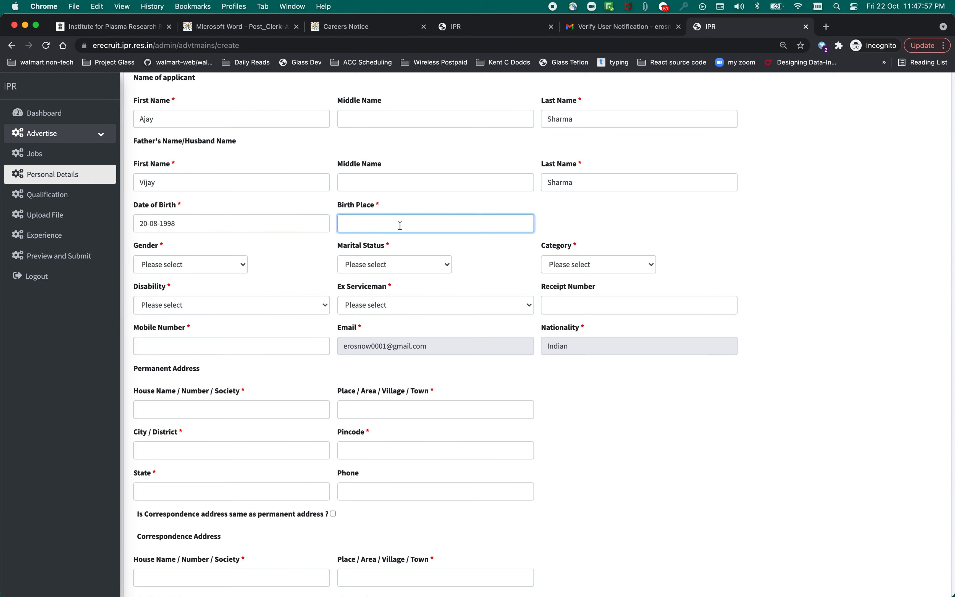
text(Lucknow)
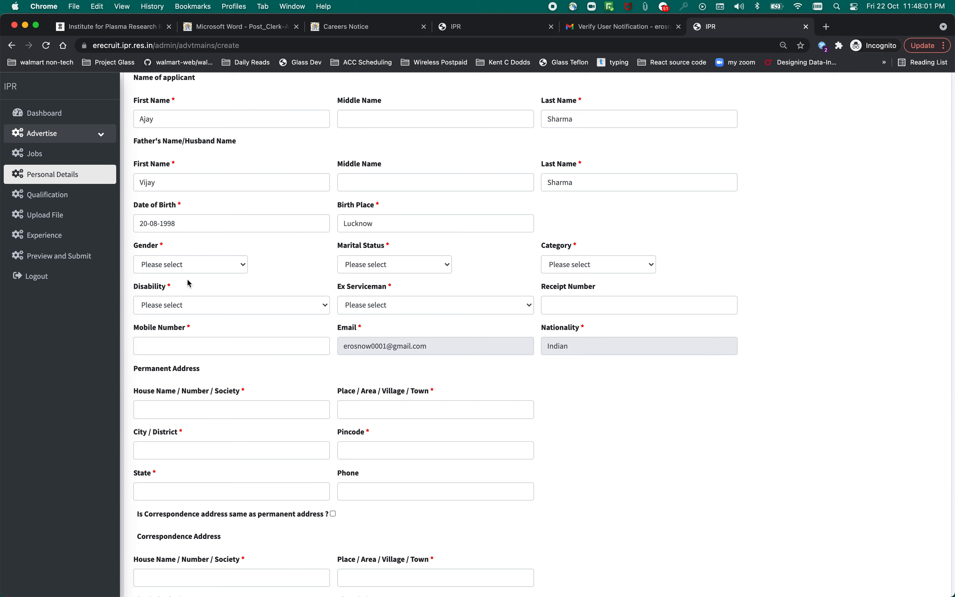
click(195, 270)
click(197, 278)
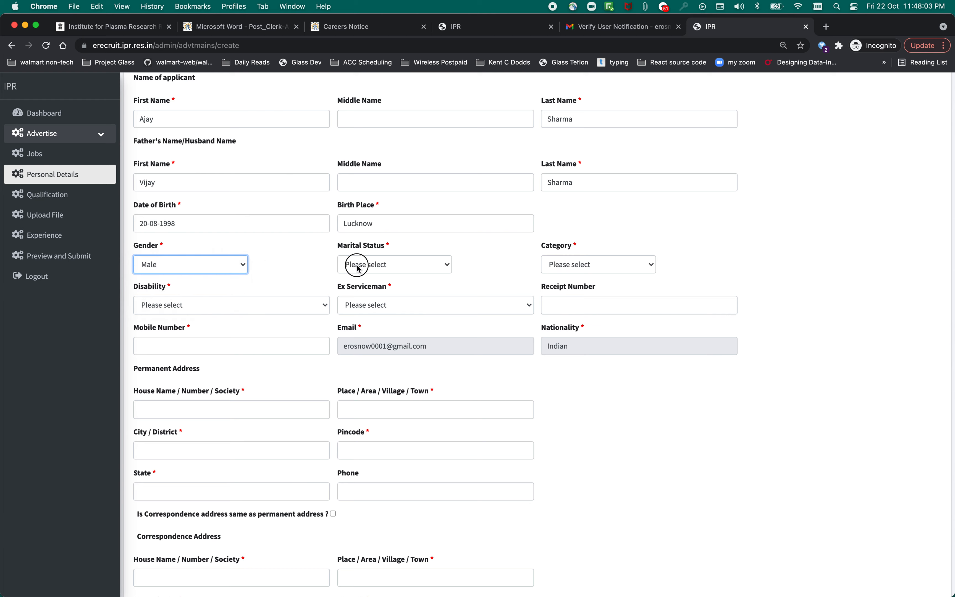
click(357, 265)
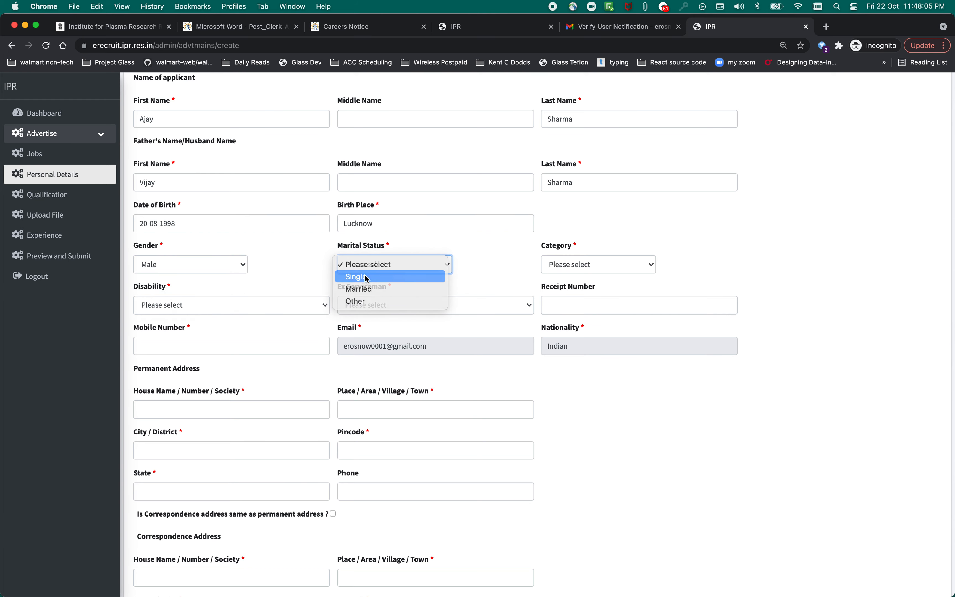
click(364, 277)
click(565, 270)
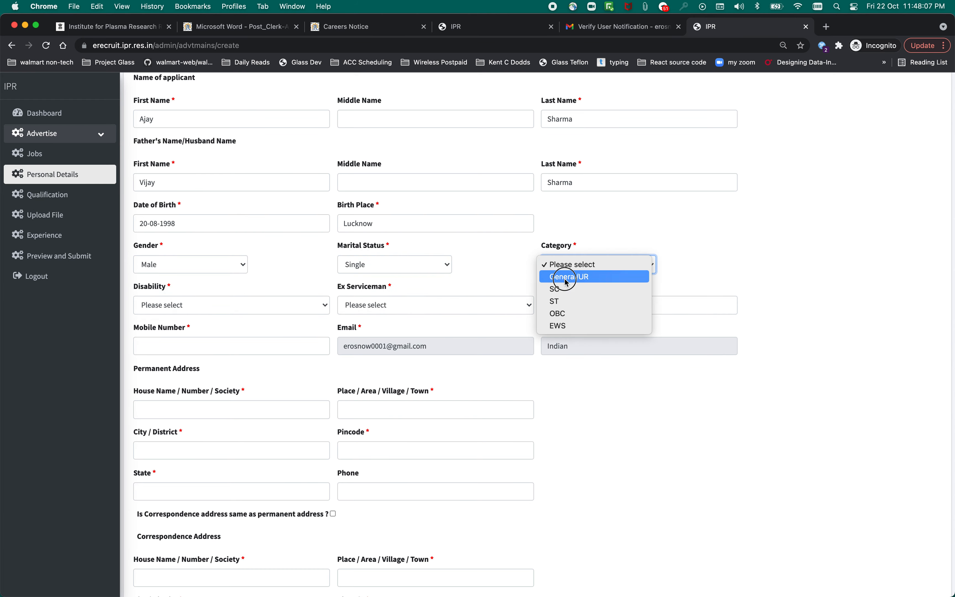
click(566, 277)
Set disability and ex-serviceman to No, and fill in the mobile number field.
click(228, 307)
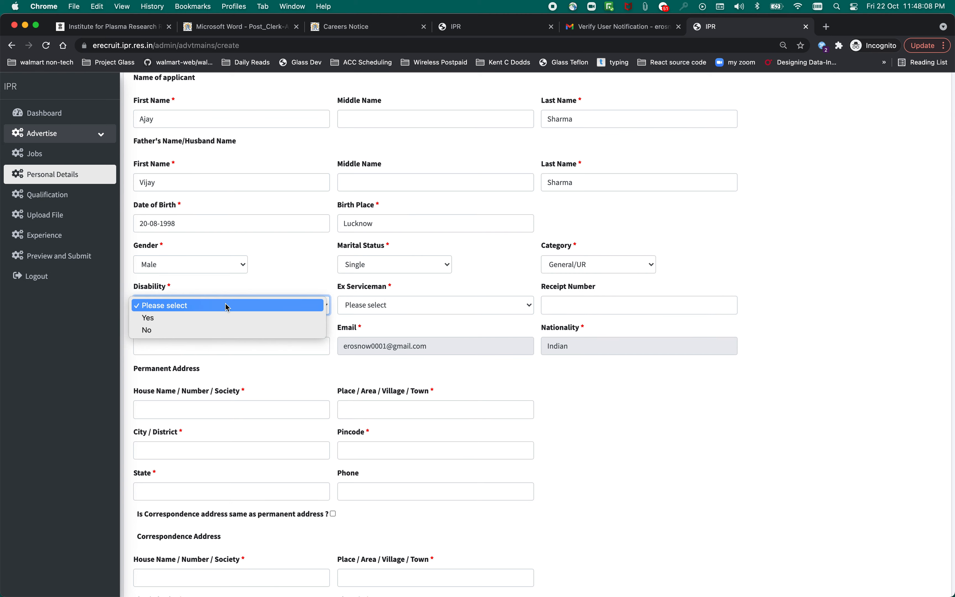
click(224, 330)
click(390, 305)
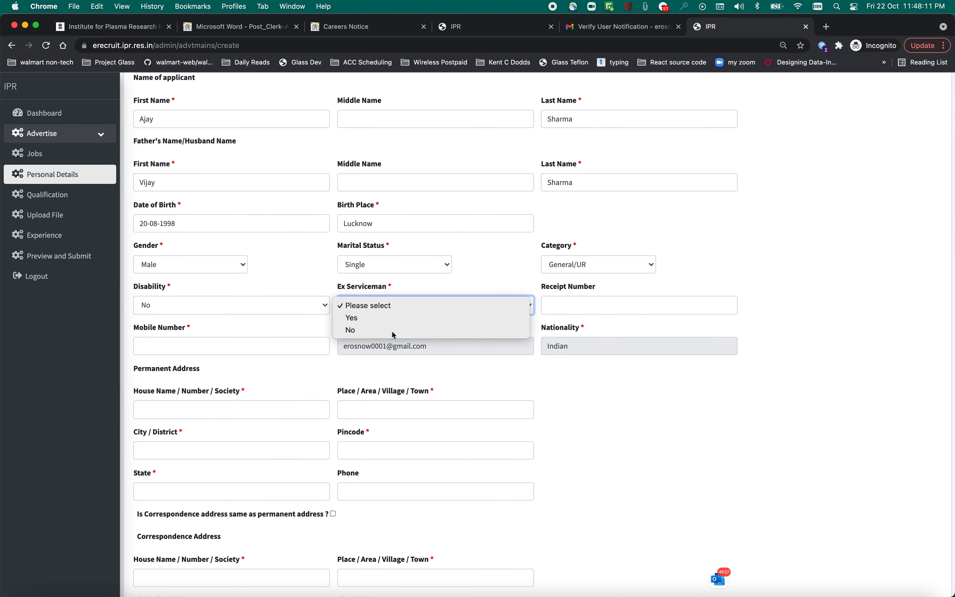
click(392, 330)
scroll(498, 369, down, 3)
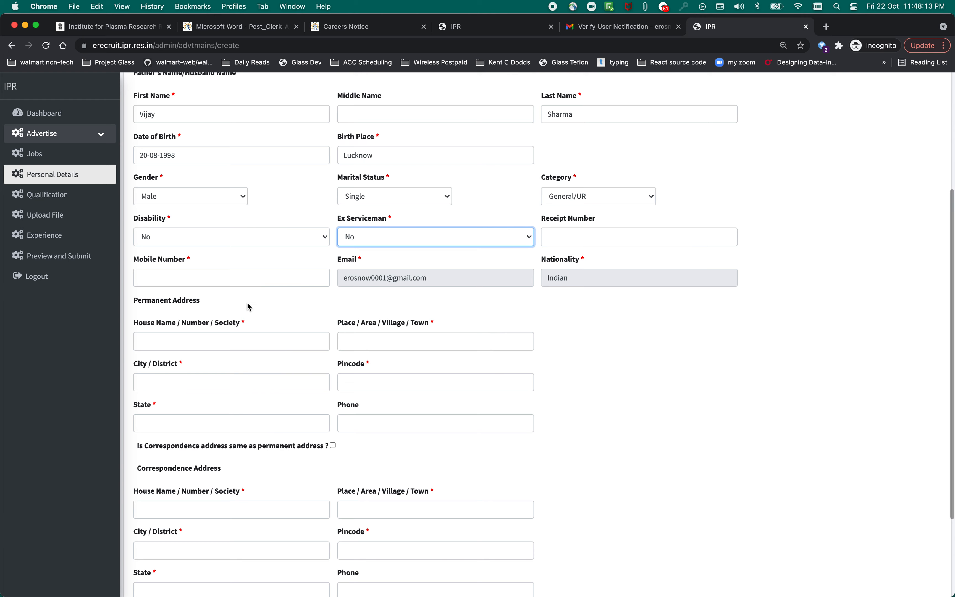
click(247, 277)
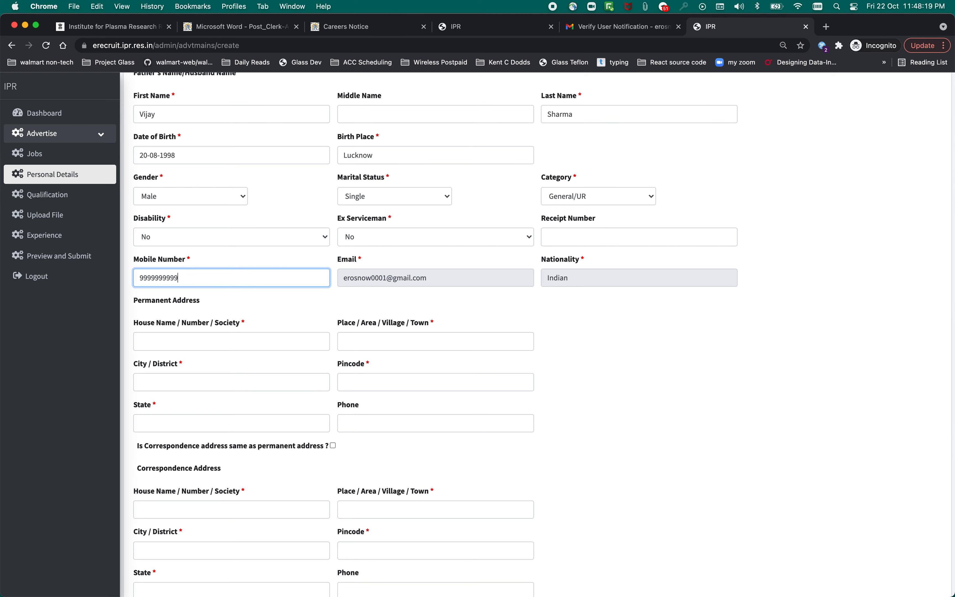
Fill in the permanent house name, place, city, pincode and state, and mark the correspondence address as the same.
scroll(272, 336, down, 4)
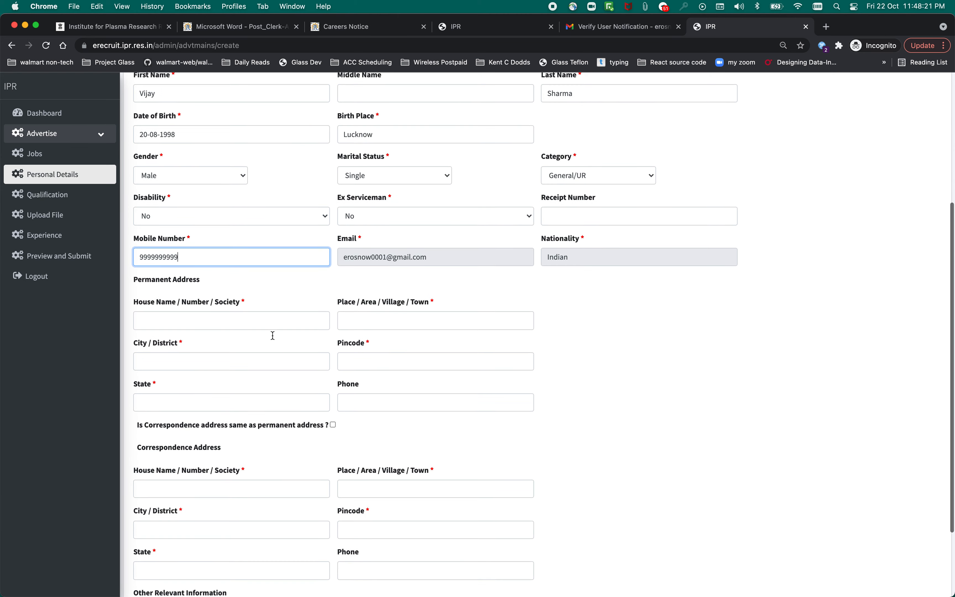
scroll(271, 334, down, 1)
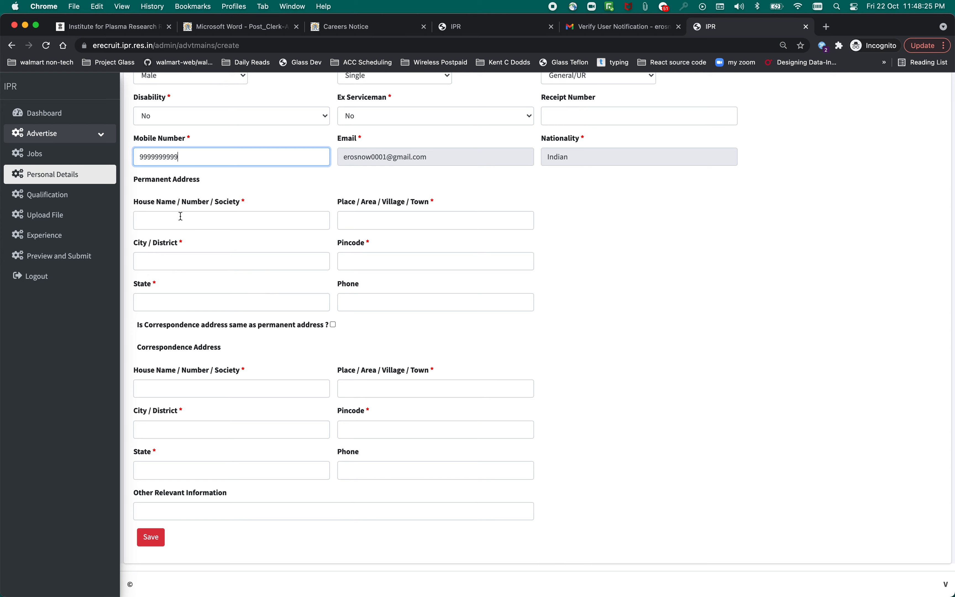
click(202, 226)
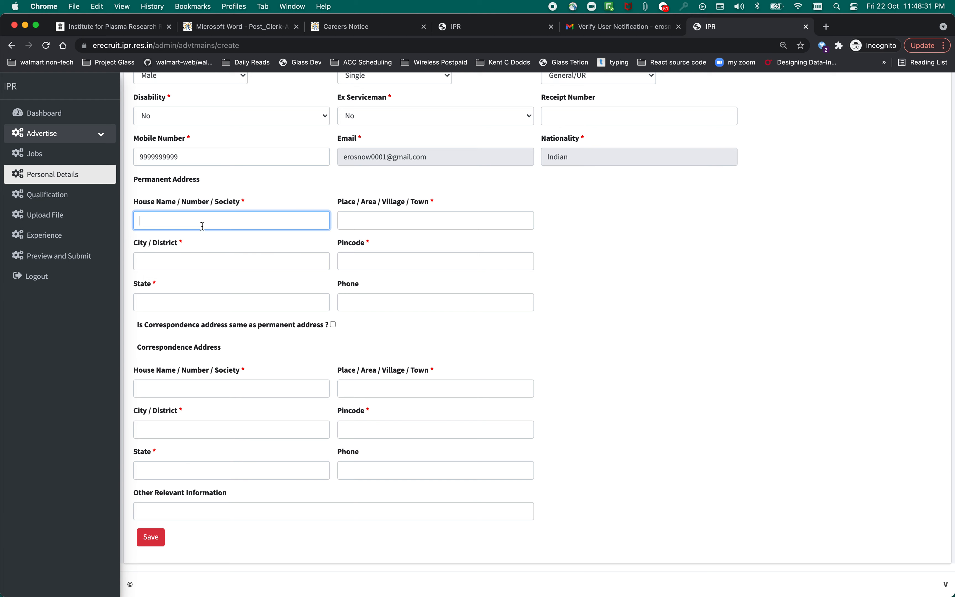
text(abc)
click(389, 219)
text(def)
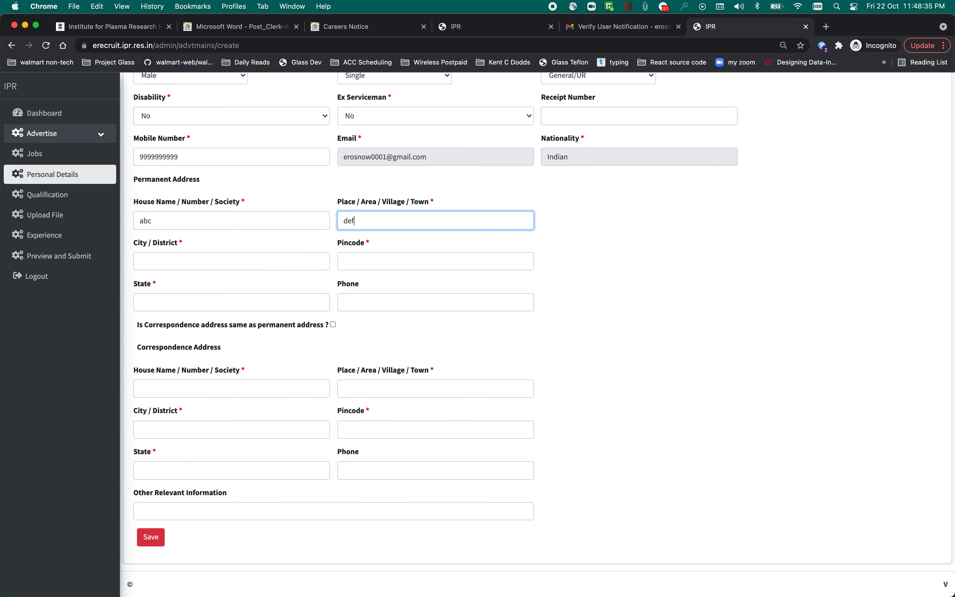
click(230, 261)
text(ghi)
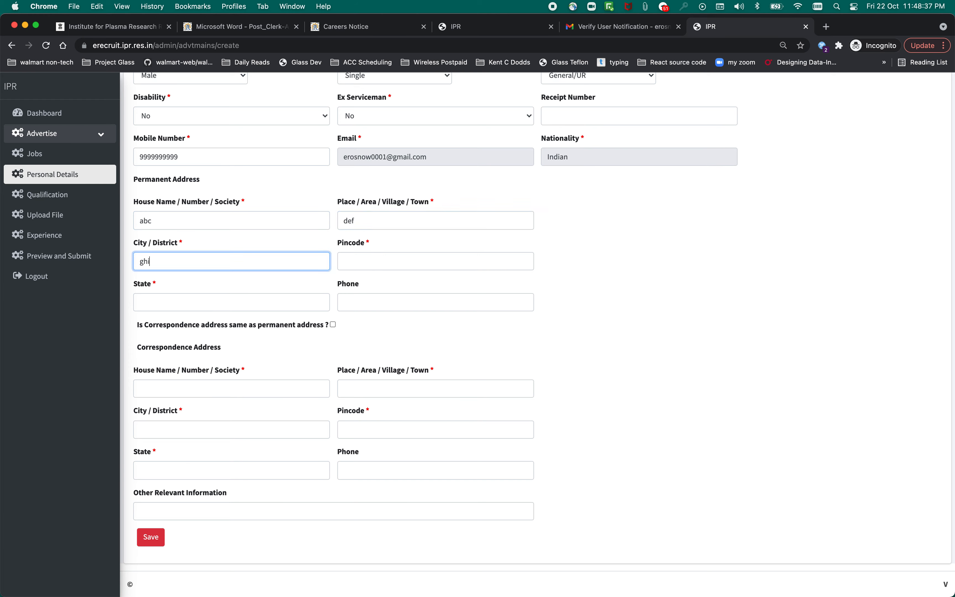
click(393, 268)
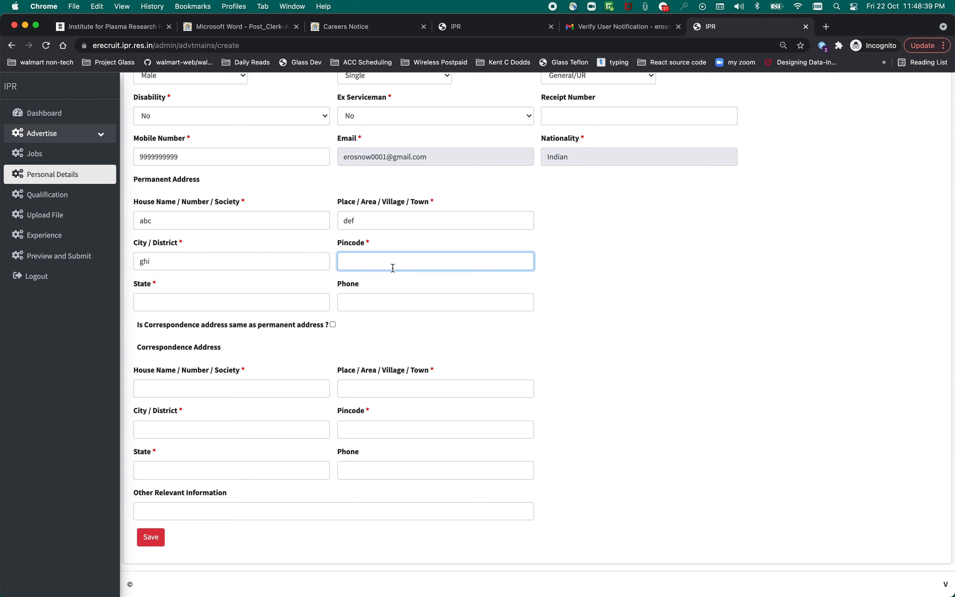
text(110043)
click(294, 297)
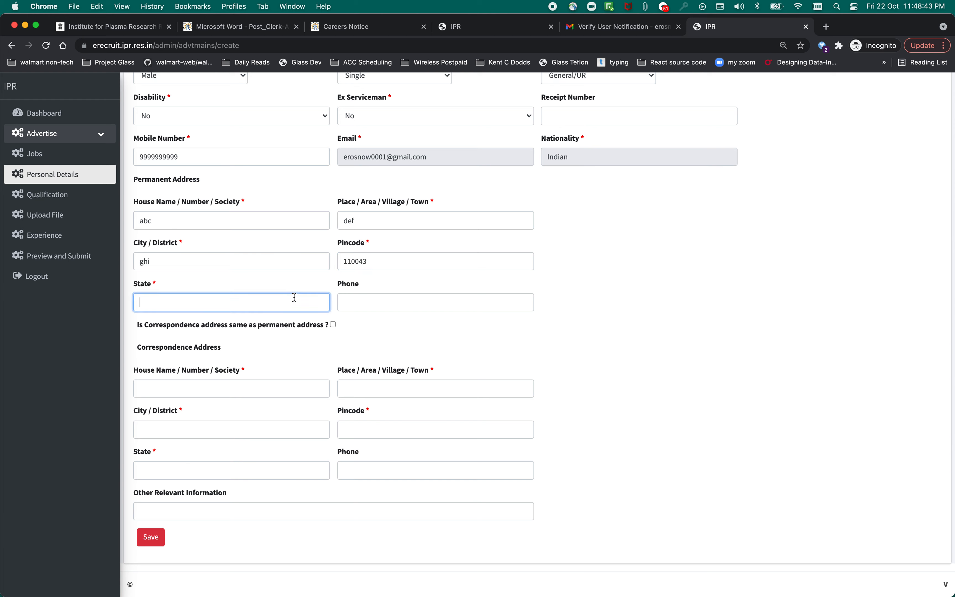
text(Delhi)
click(333, 325)
Save the personal details and start a new entry from the Qualification list.
click(154, 538)
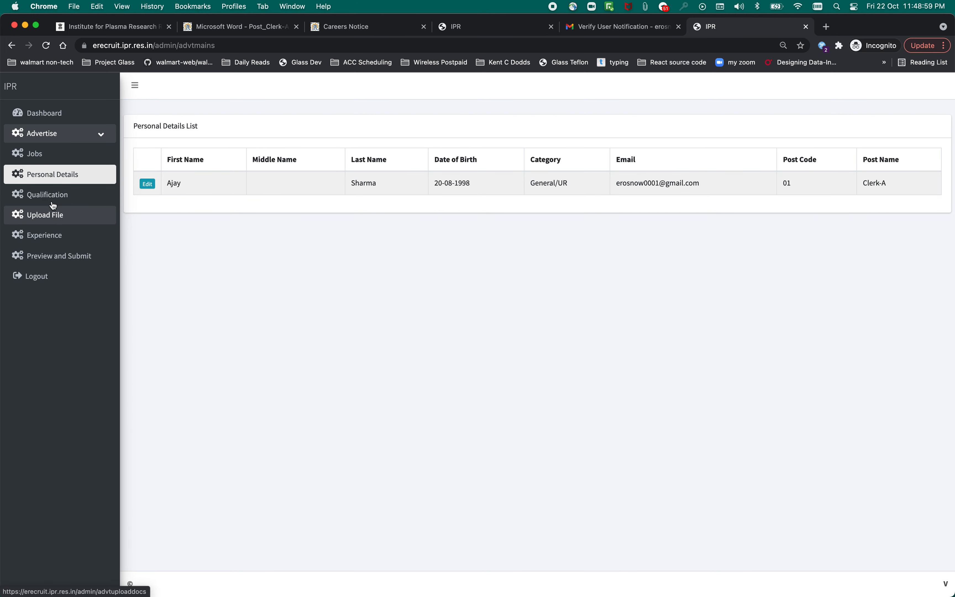
click(60, 199)
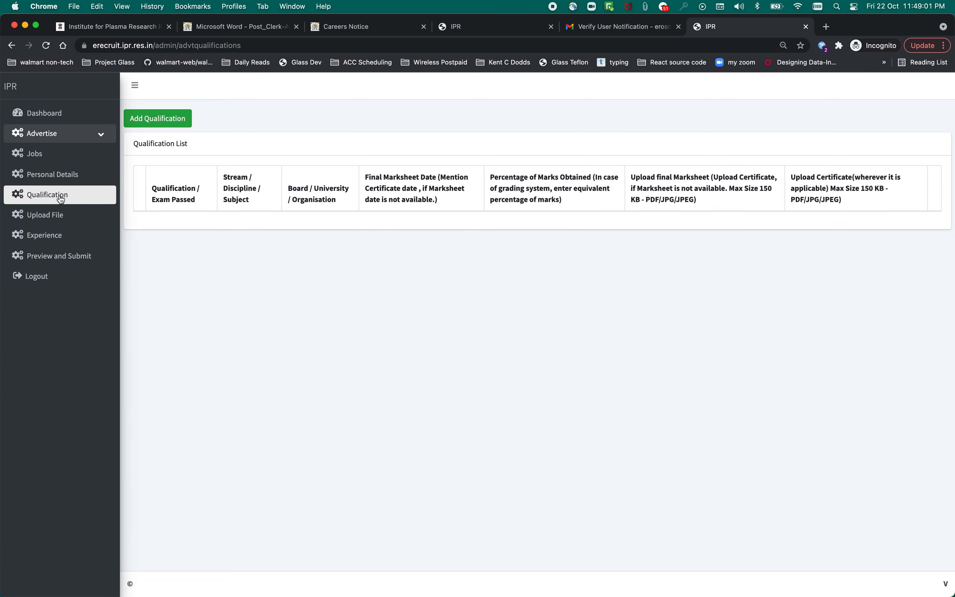
click(174, 120)
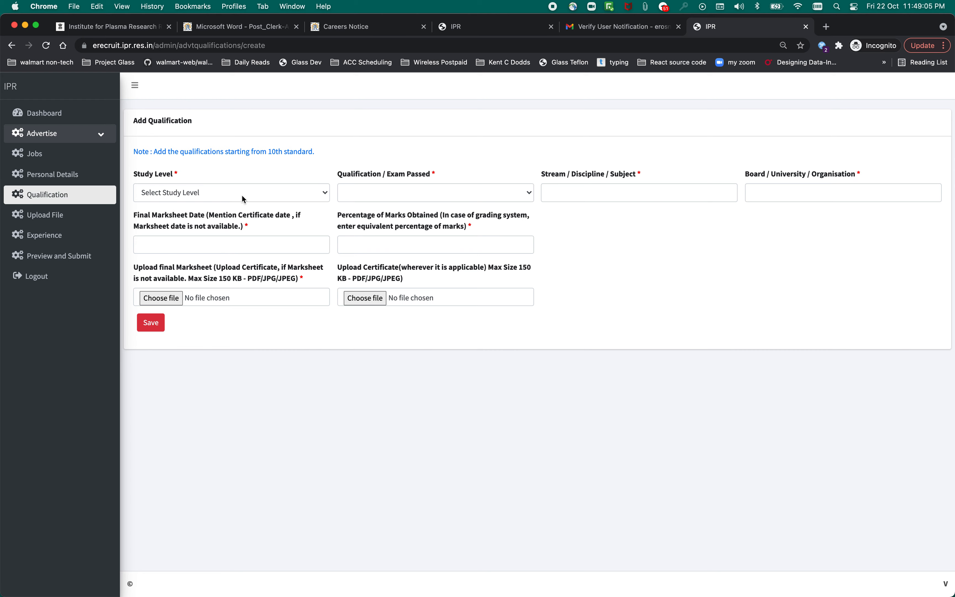
Set study level Graduation, qualification BSC, stream Maths and university DU.
click(243, 200)
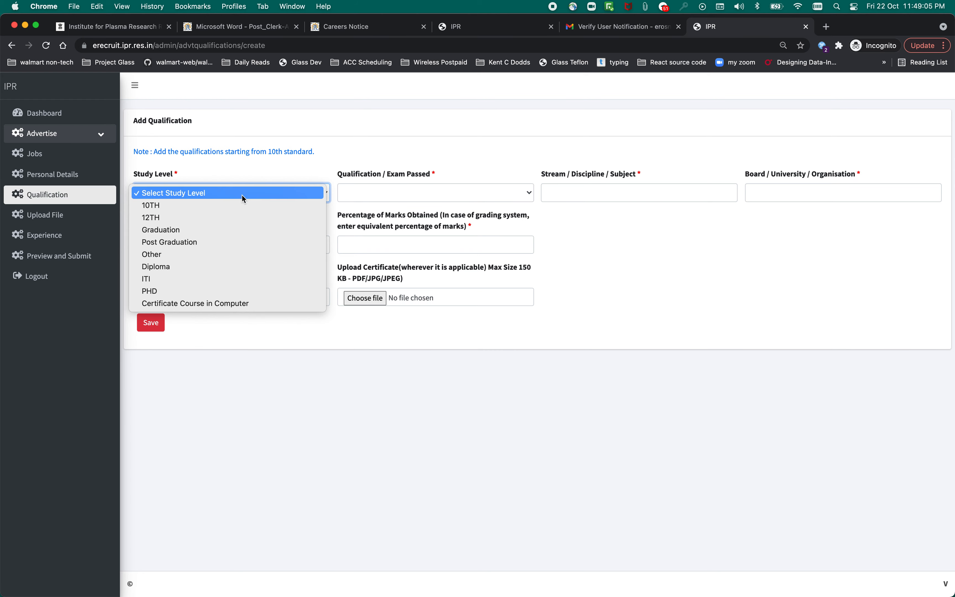
click(218, 241)
click(208, 199)
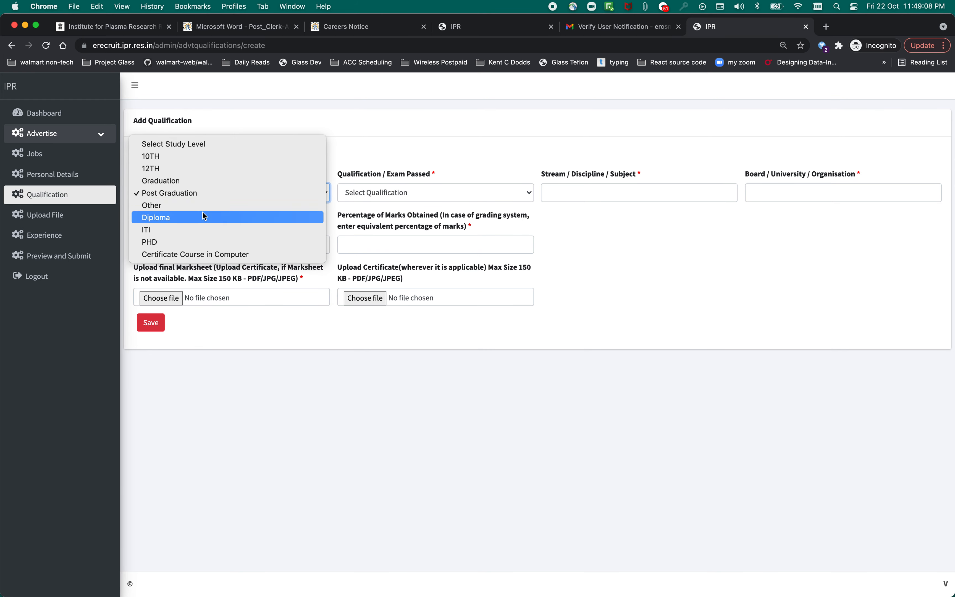
click(203, 183)
click(418, 193)
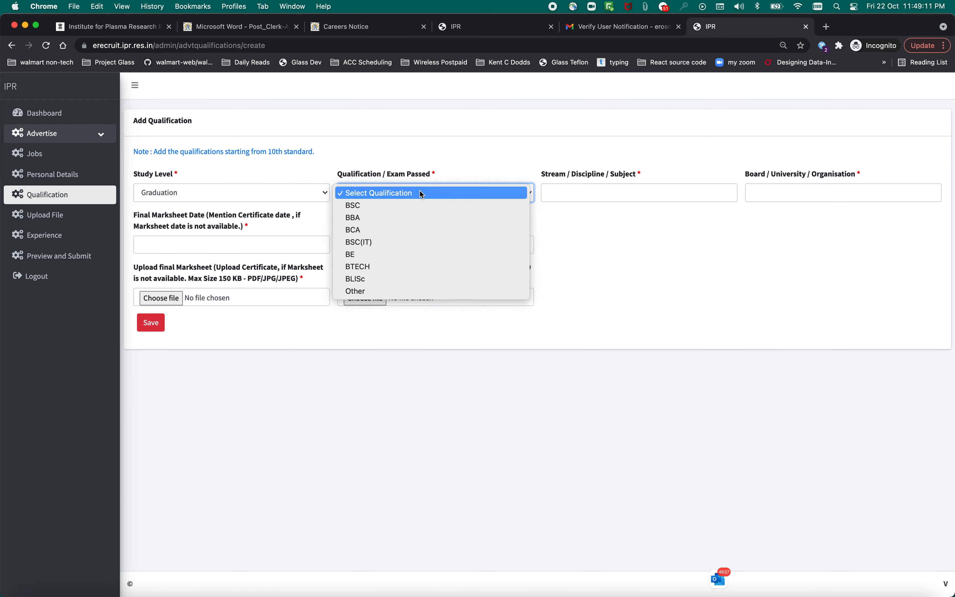
click(416, 201)
click(565, 193)
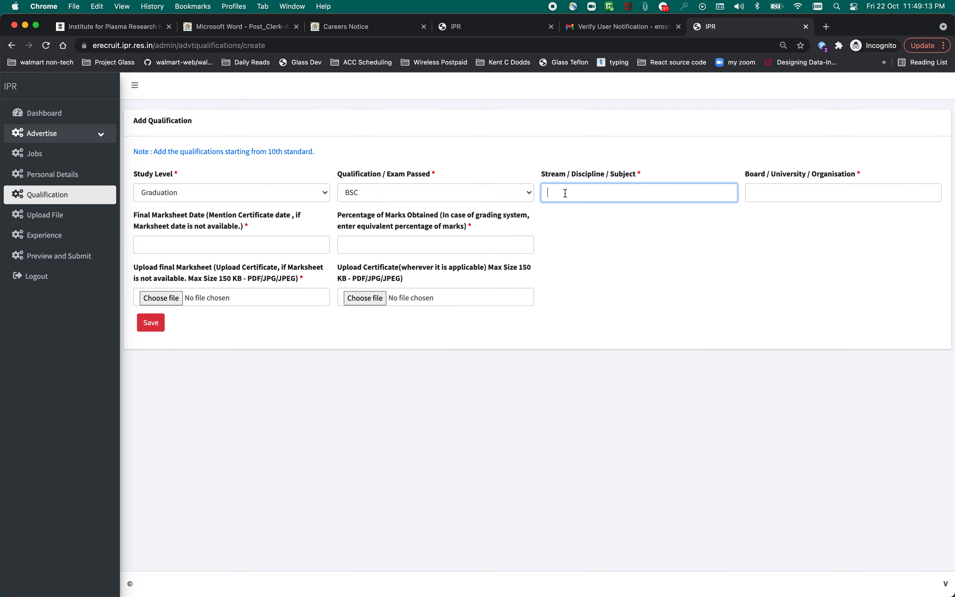
text(Maths)
click(809, 191)
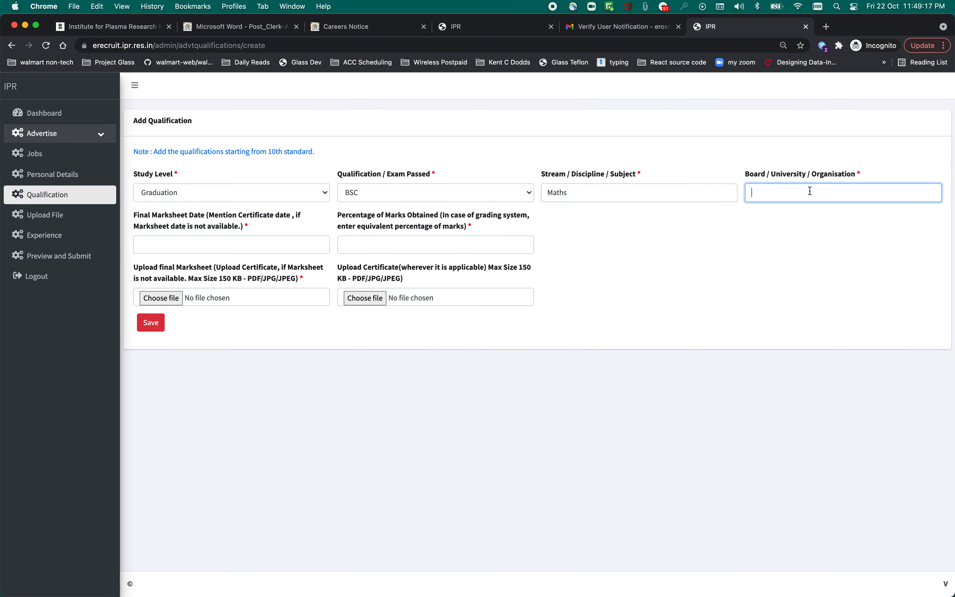
text(DU)
Set the marksheet date to 25-06-2020 in the calendar.
click(200, 246)
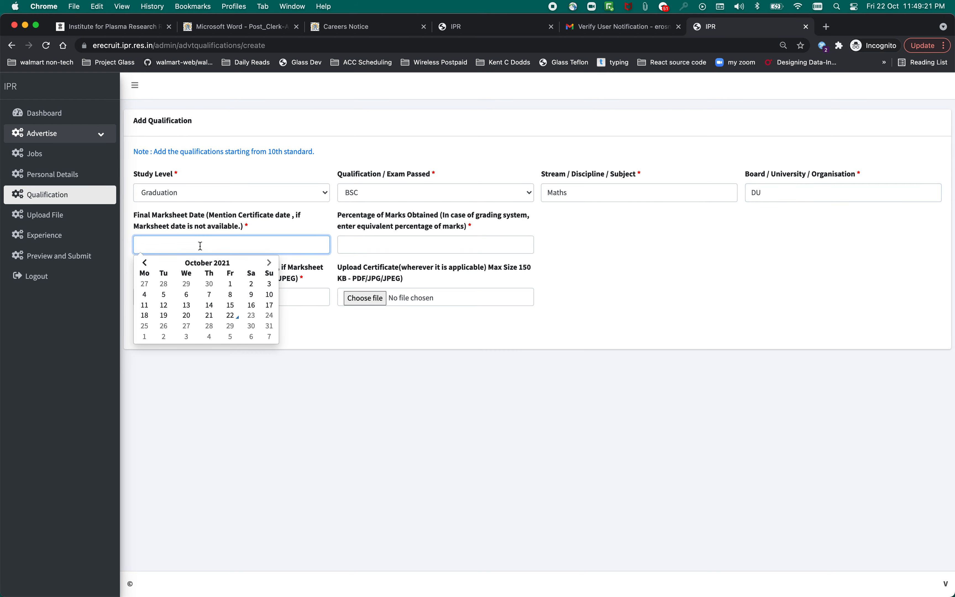
click(147, 263)
click(147, 263)
click(147, 263)
click(147, 264)
click(146, 263)
click(147, 264)
click(147, 263)
click(147, 263)
click(146, 264)
click(147, 263)
click(146, 264)
click(147, 264)
click(147, 263)
click(146, 263)
click(147, 263)
click(147, 264)
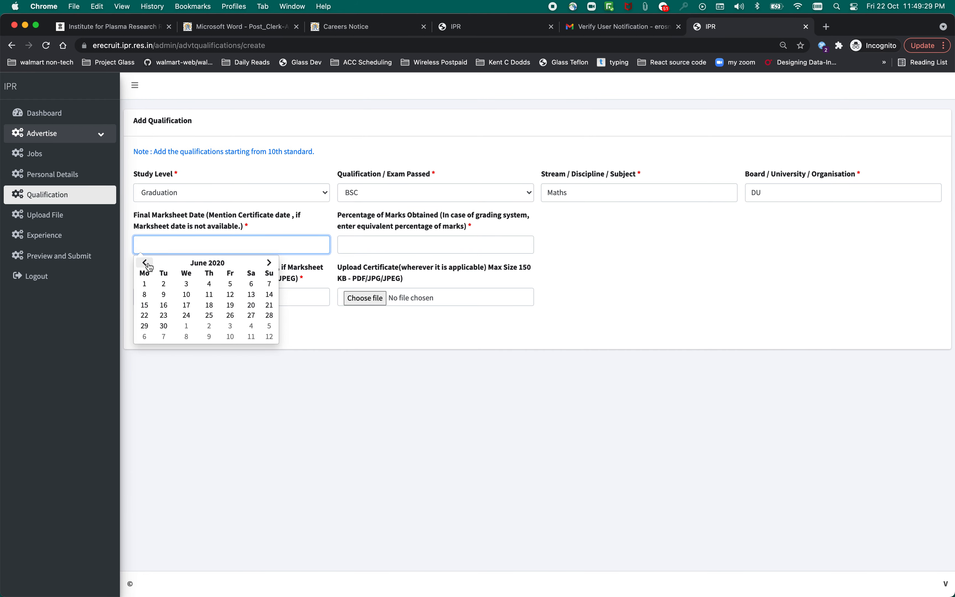
click(209, 315)
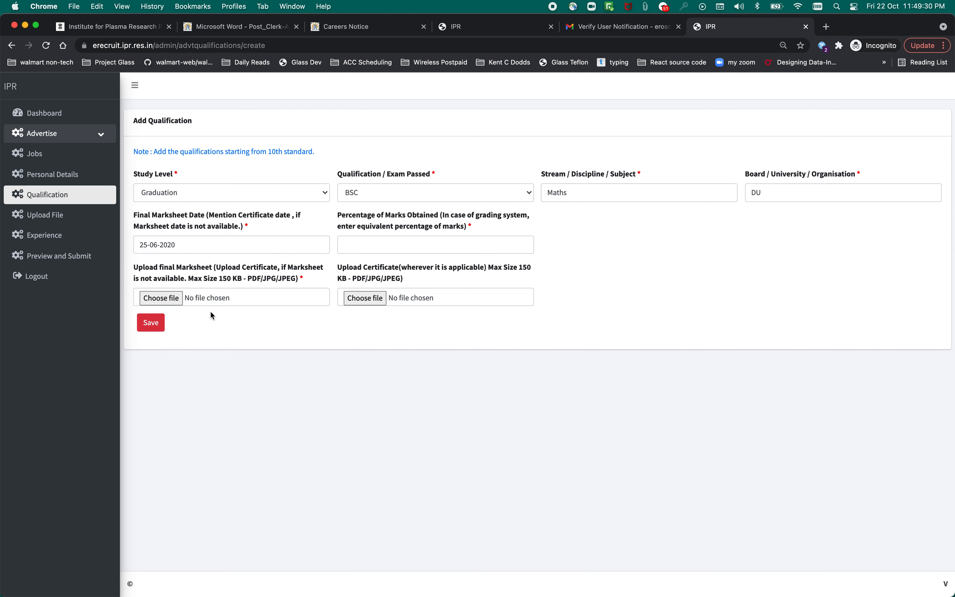
Enter 89 as the percentage of marks and attach the final marksheet.
click(399, 241)
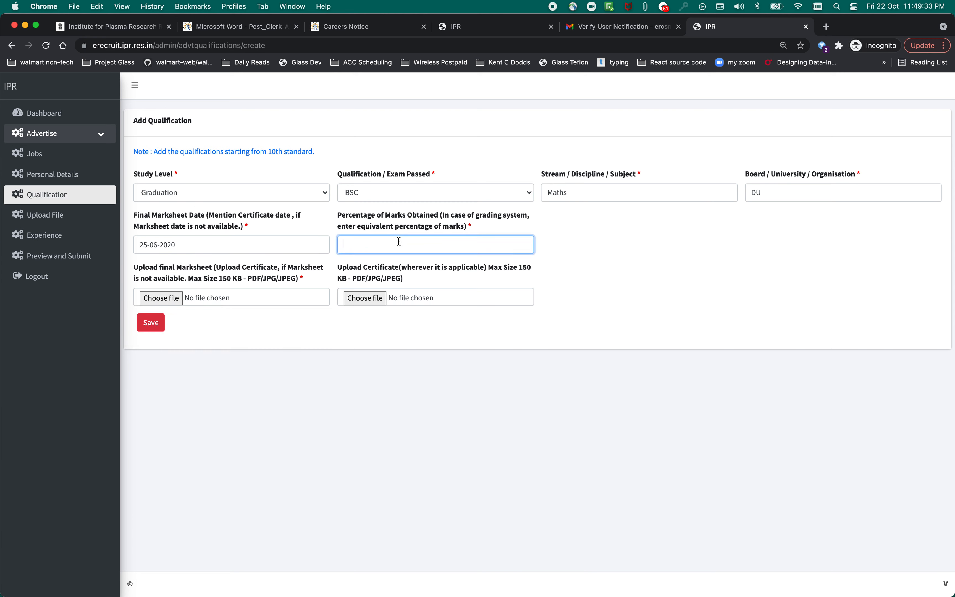
text(89)
click(176, 297)
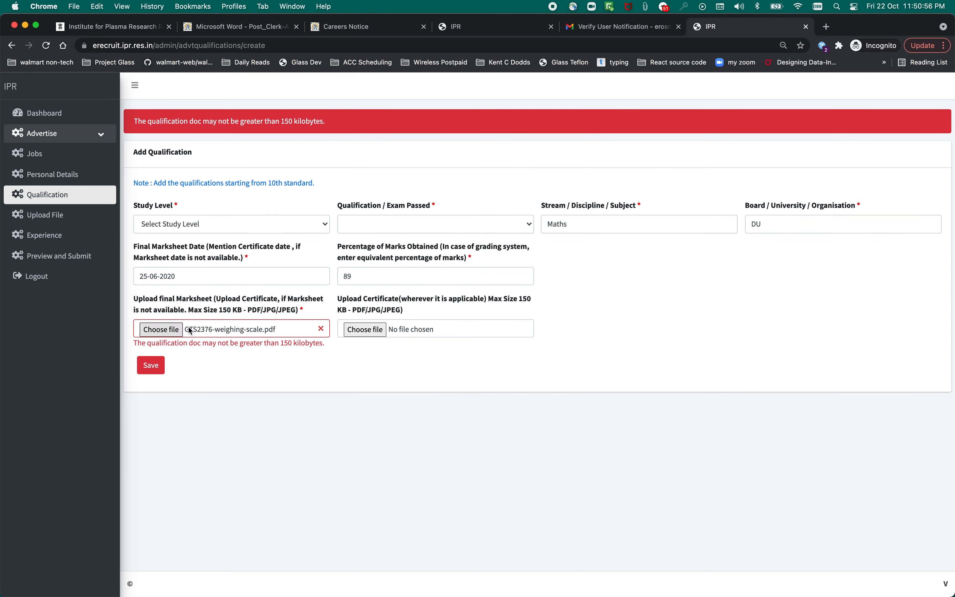
After the failed save, reselect Graduation and BSC, re-enter Maths and 89, and save the qualification.
click(154, 366)
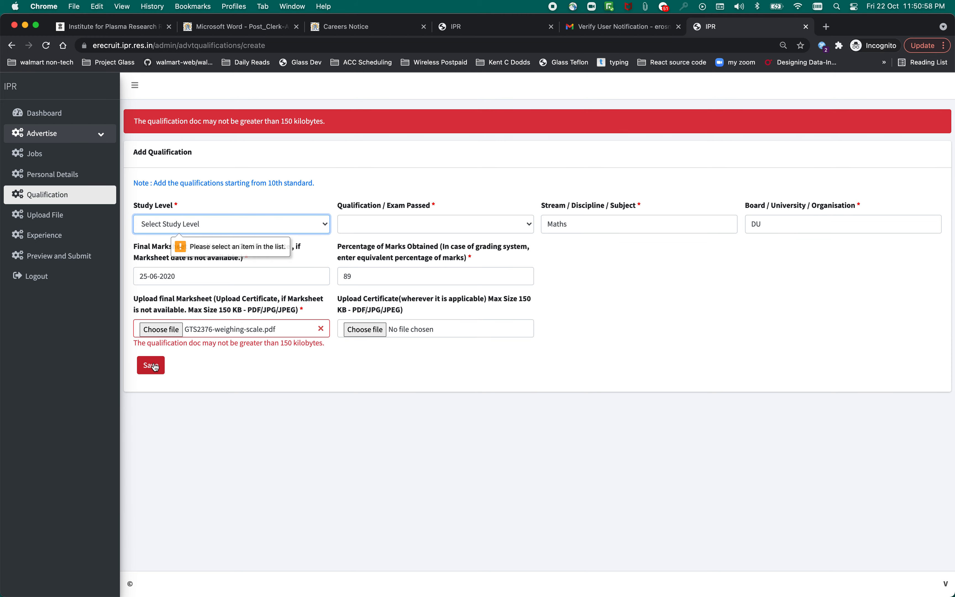
click(188, 226)
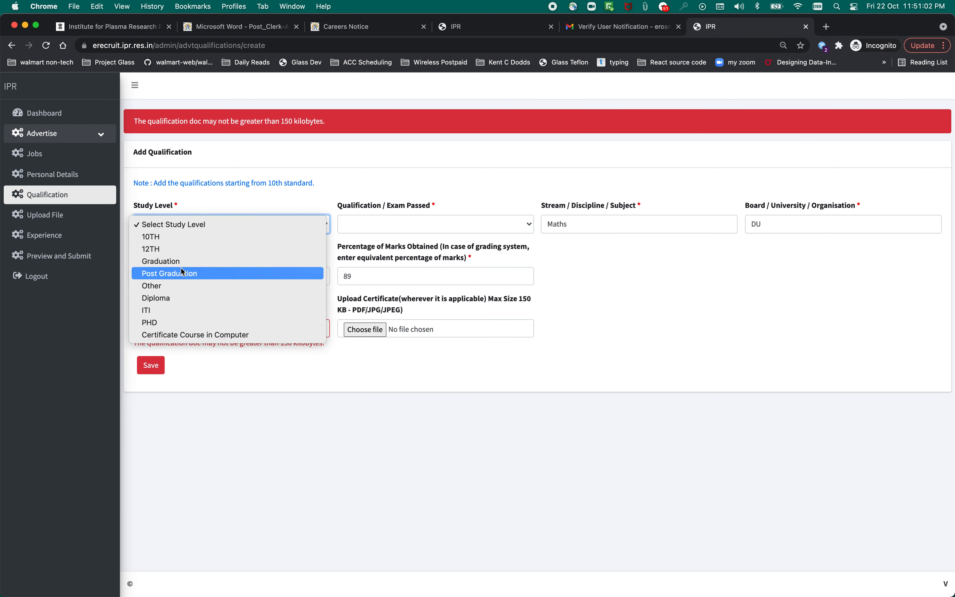
key(Escape)
key(g)
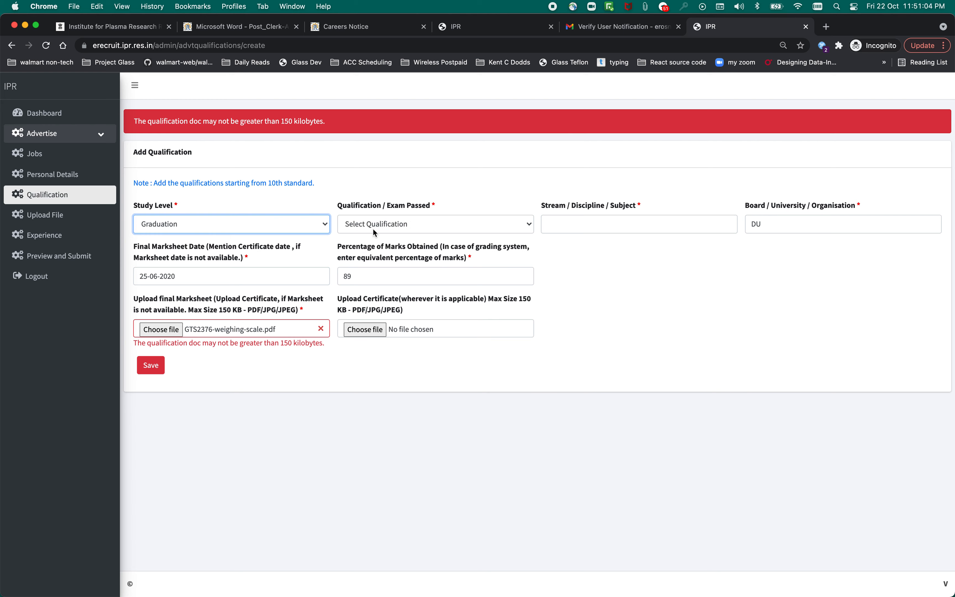
click(375, 229)
click(374, 237)
click(594, 227)
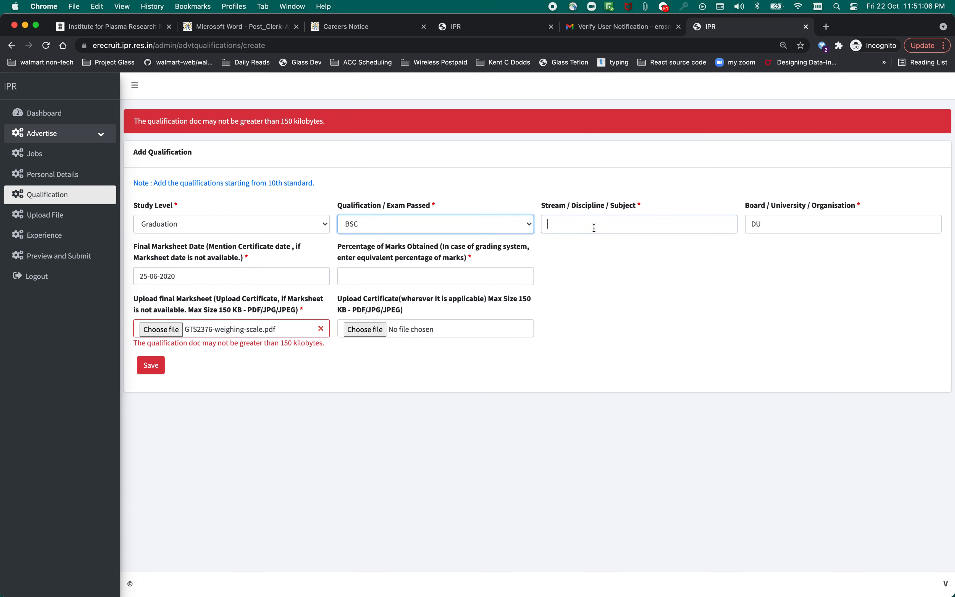
text(Maths)
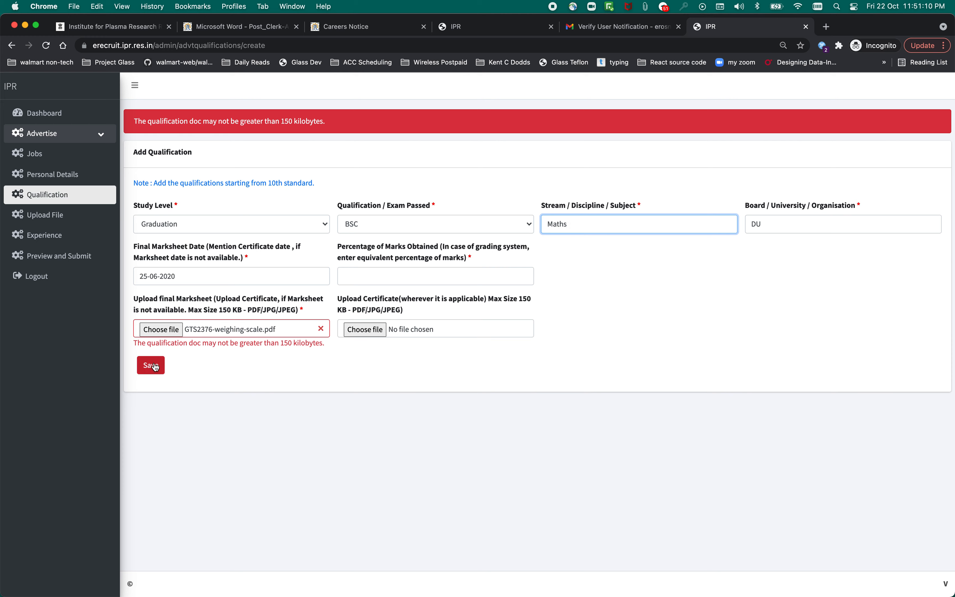
click(409, 277)
text(89)
click(158, 375)
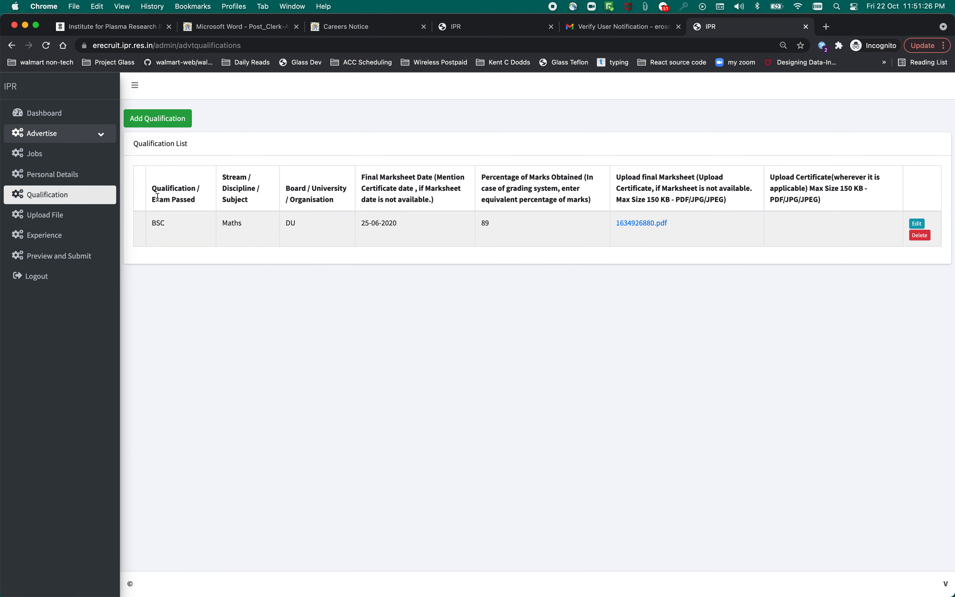
Go to the Upload File page from the left sidebar.
click(66, 219)
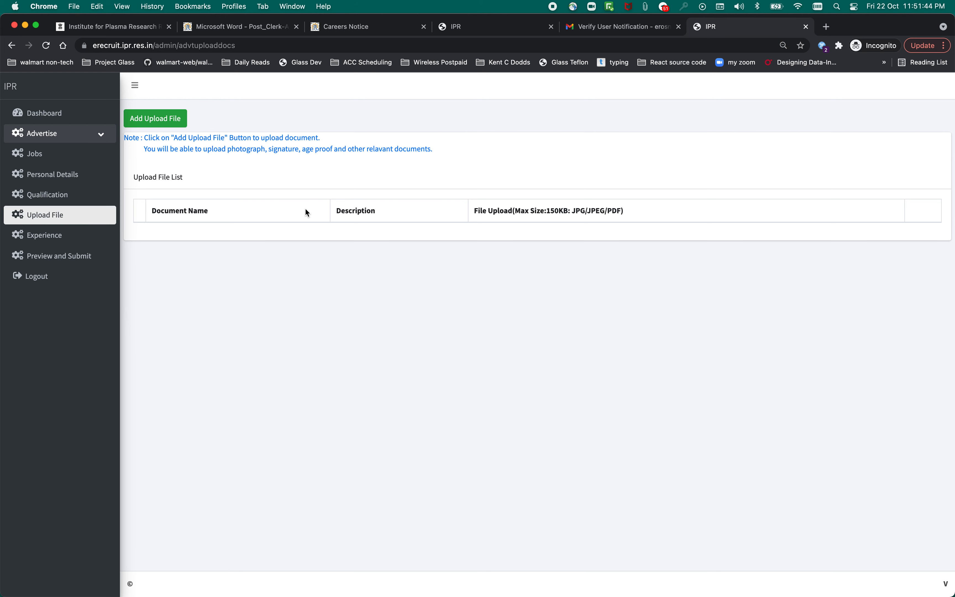
Add a new upload with document type Photograph, attach the file and save it.
click(174, 118)
click(243, 211)
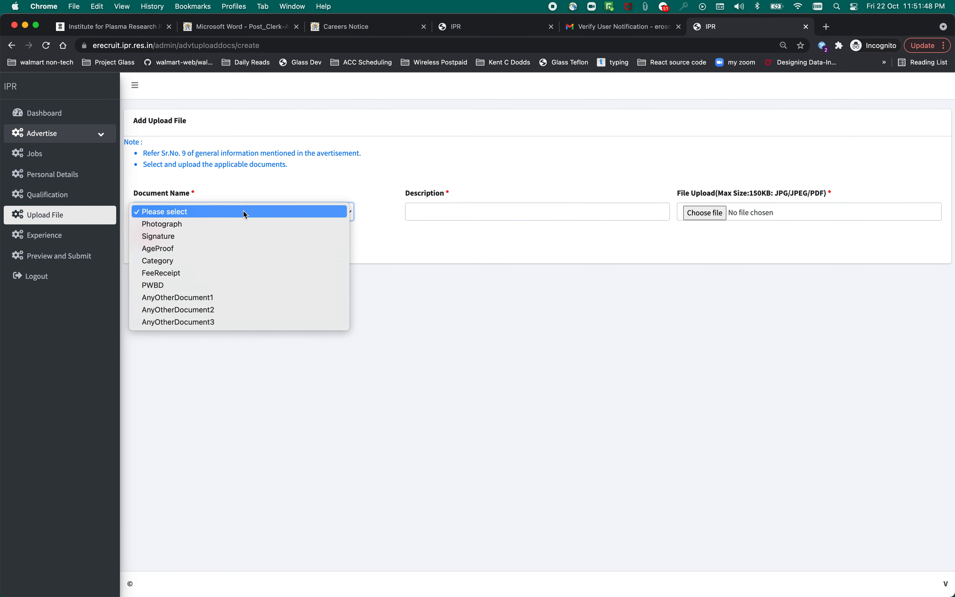
click(235, 228)
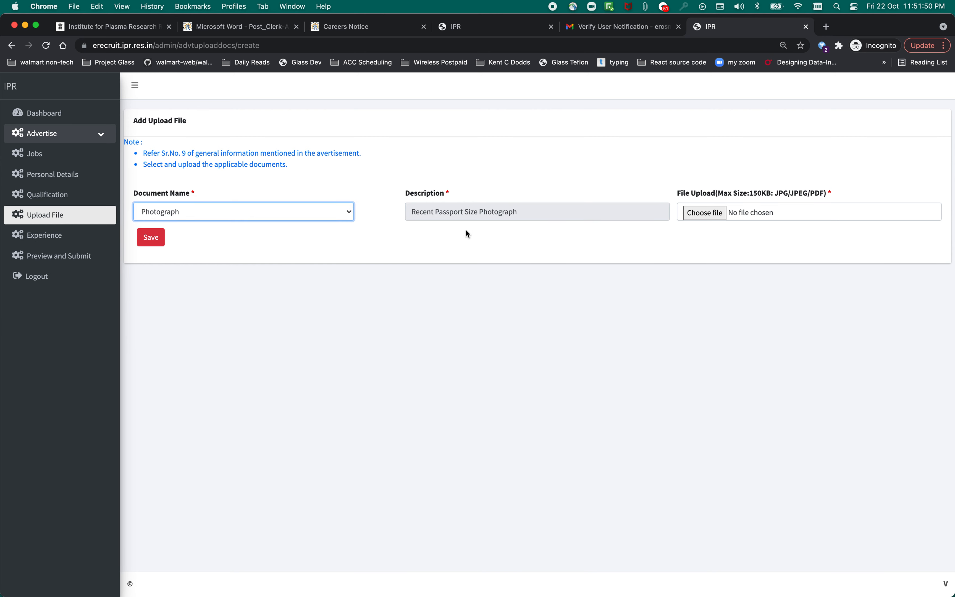
click(715, 217)
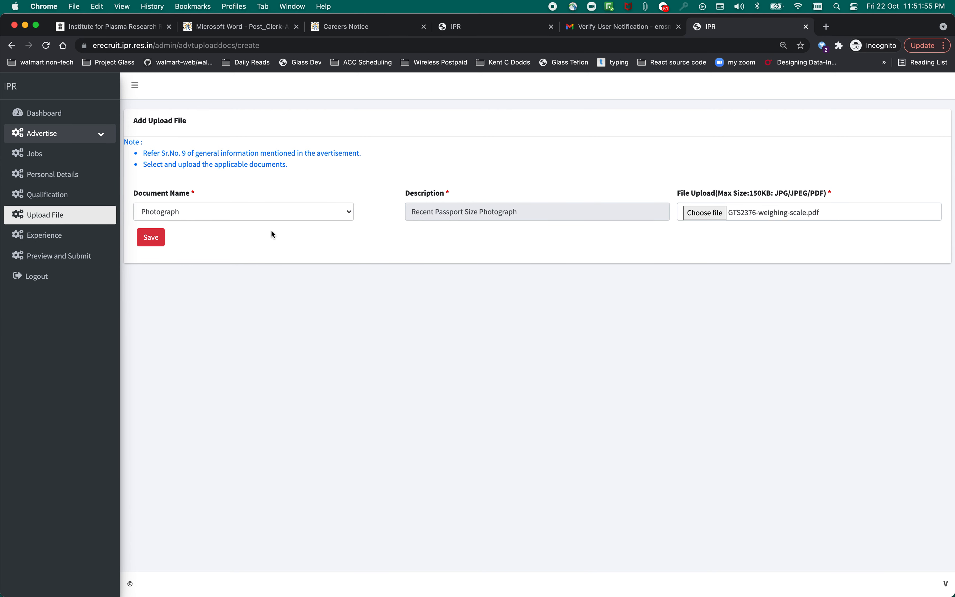
click(159, 241)
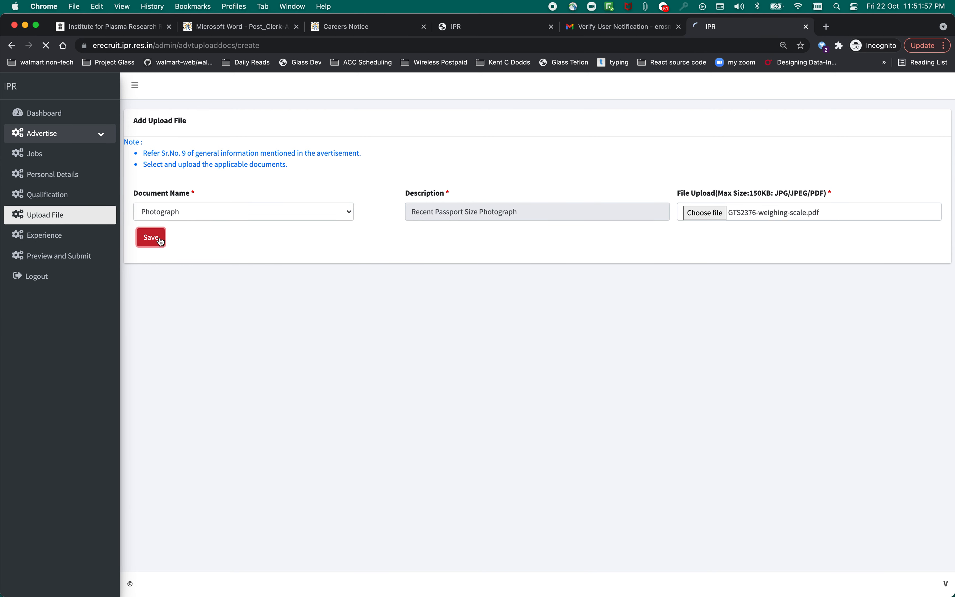
click(60, 240)
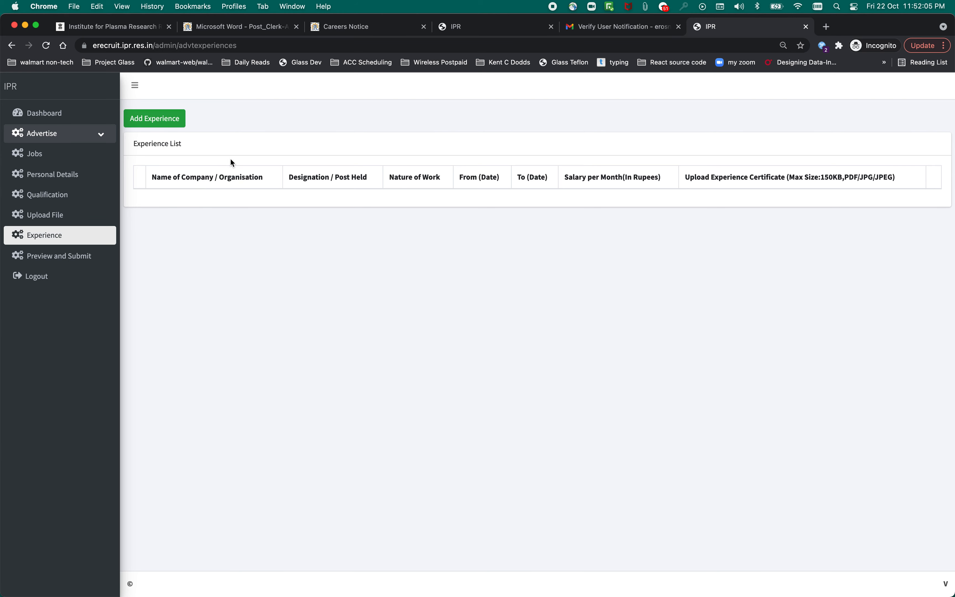
Open the Clerk-A application preview and scroll down through its details.
click(70, 257)
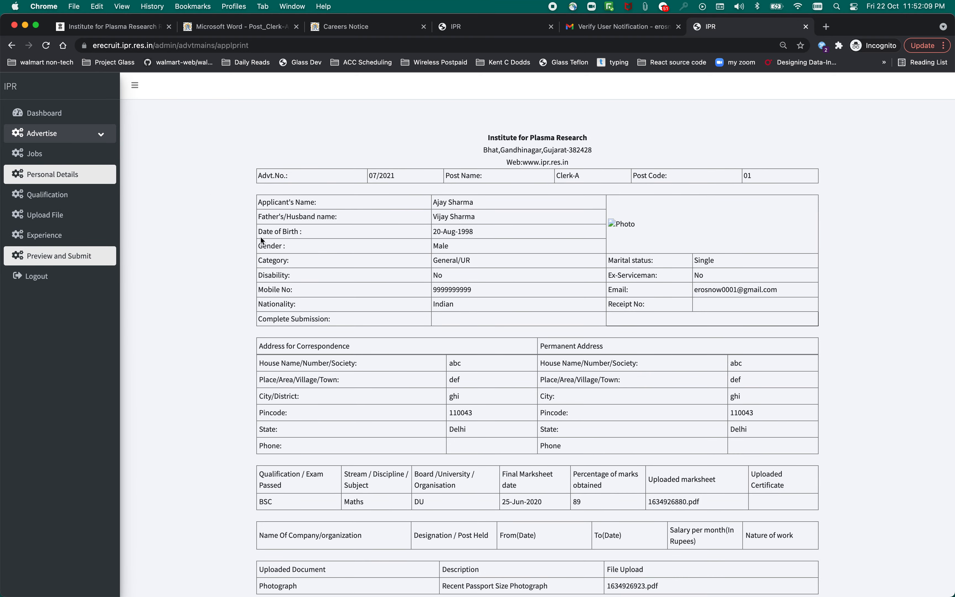
scroll(262, 239, down, 3)
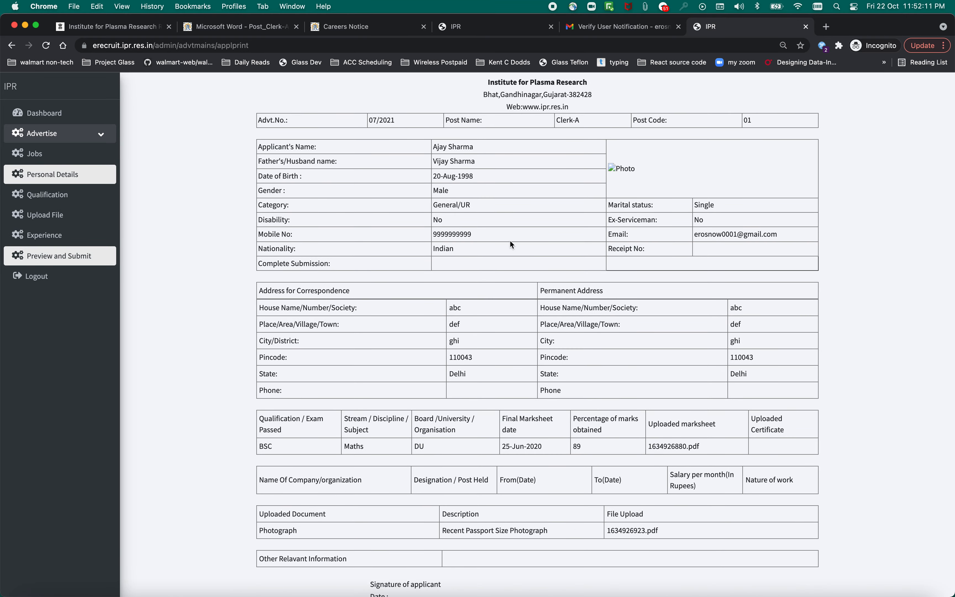
scroll(510, 240, up, 3)
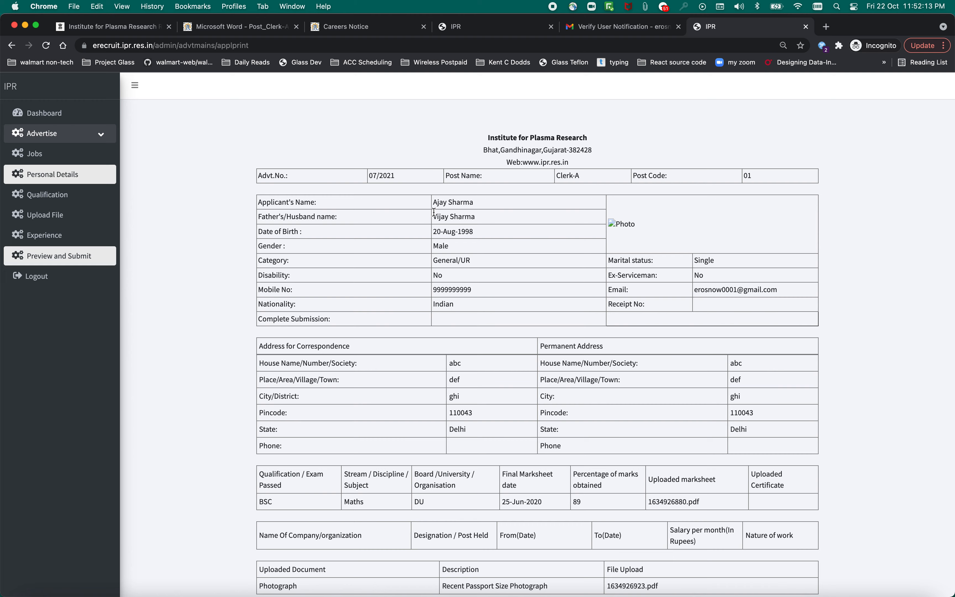
scroll(474, 231, down, 1)
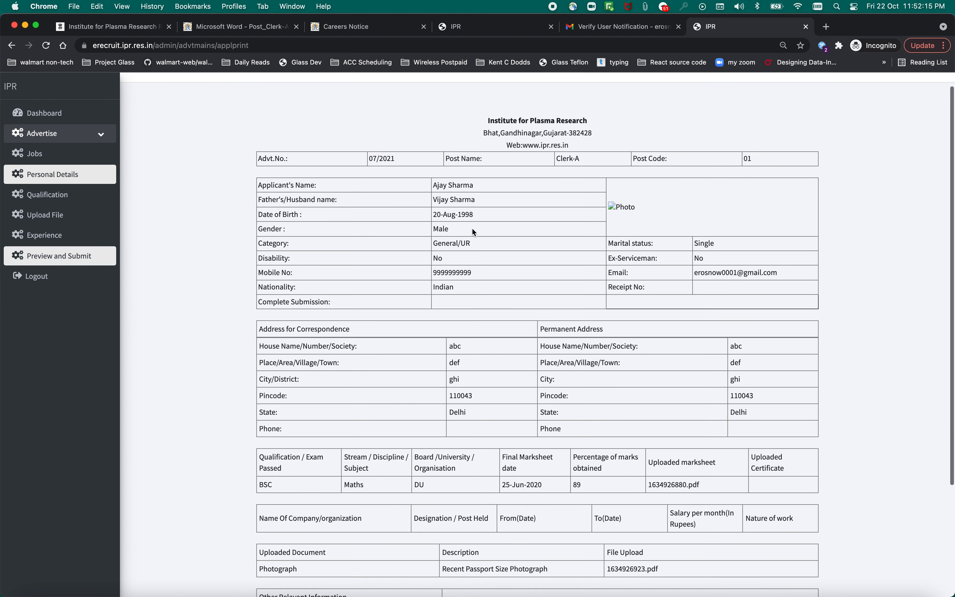
scroll(582, 274, down, 3)
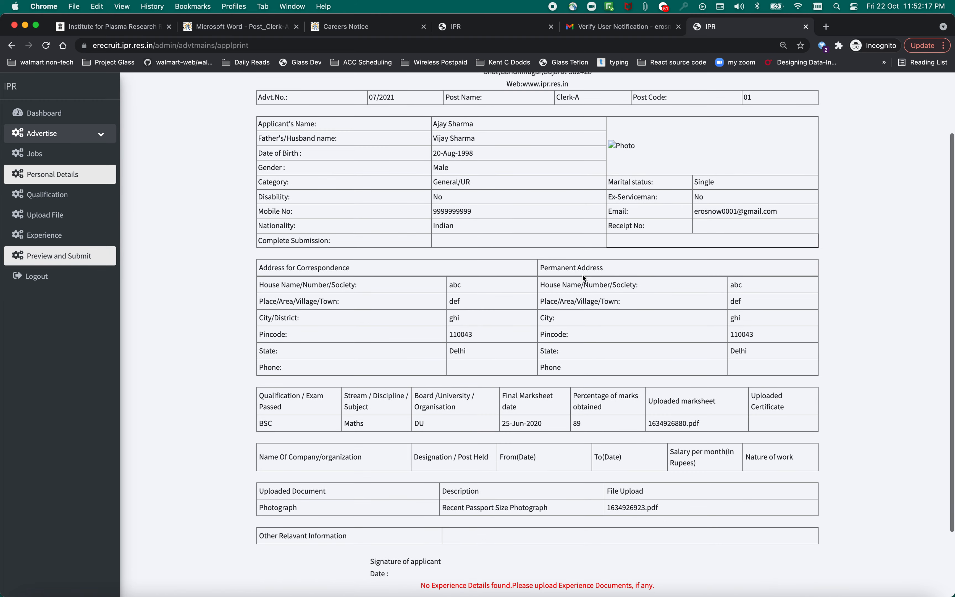
scroll(582, 273, down, 4)
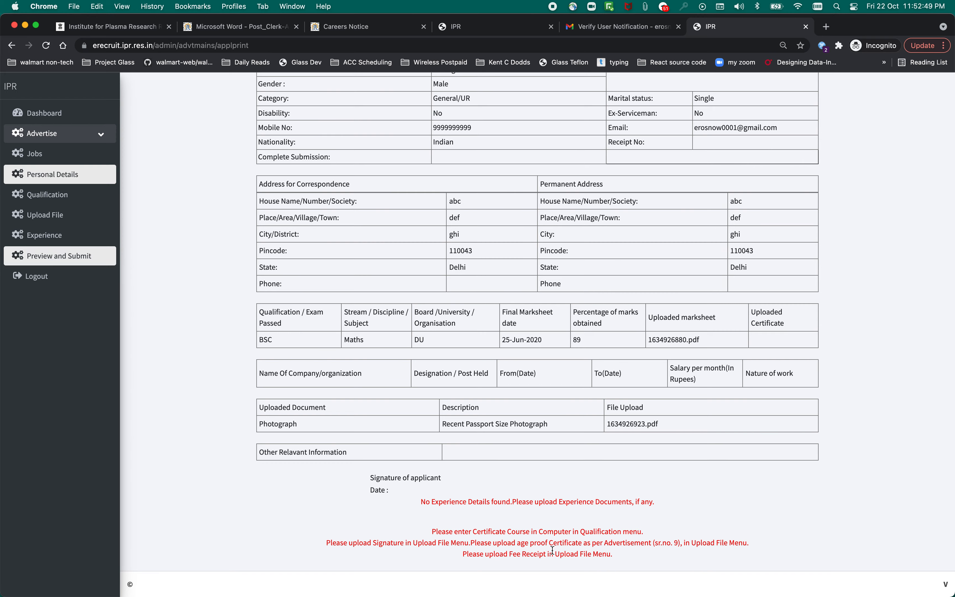
scroll(552, 550, up, 10)
scroll(552, 550, down, 10)
Highlight the red notices about the missing signature, age proof certificate and fee receipt.
drag(371, 545, 453, 541)
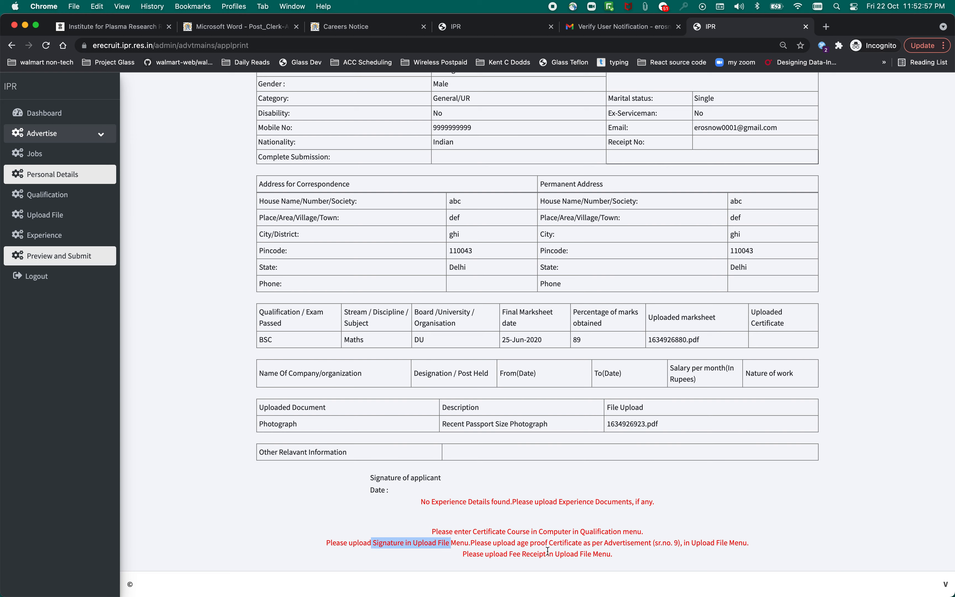
drag(540, 544, 658, 547)
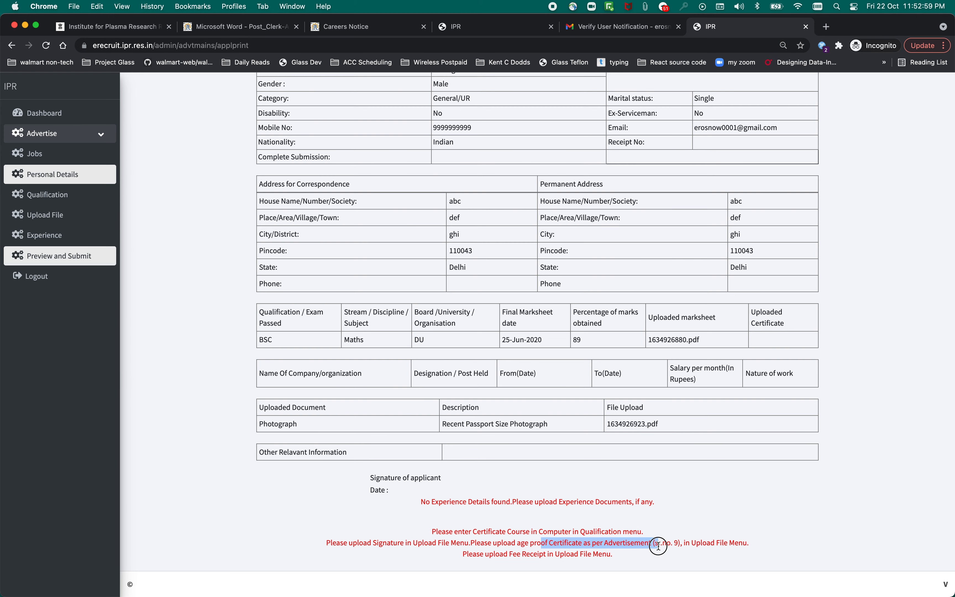
drag(523, 554, 598, 549)
scroll(589, 503, up, 5)
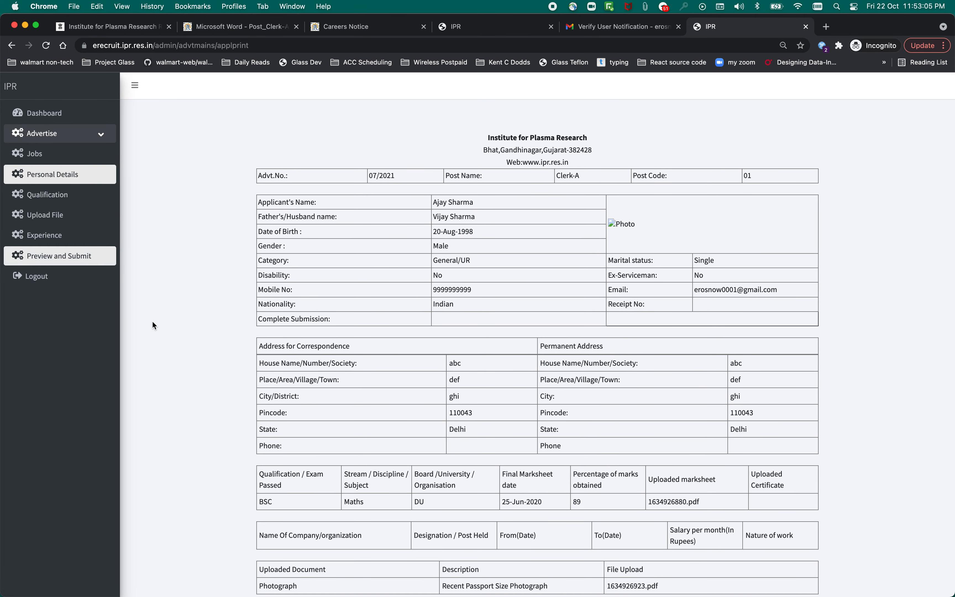
Add a Signature document in the Upload File section and save it.
click(44, 215)
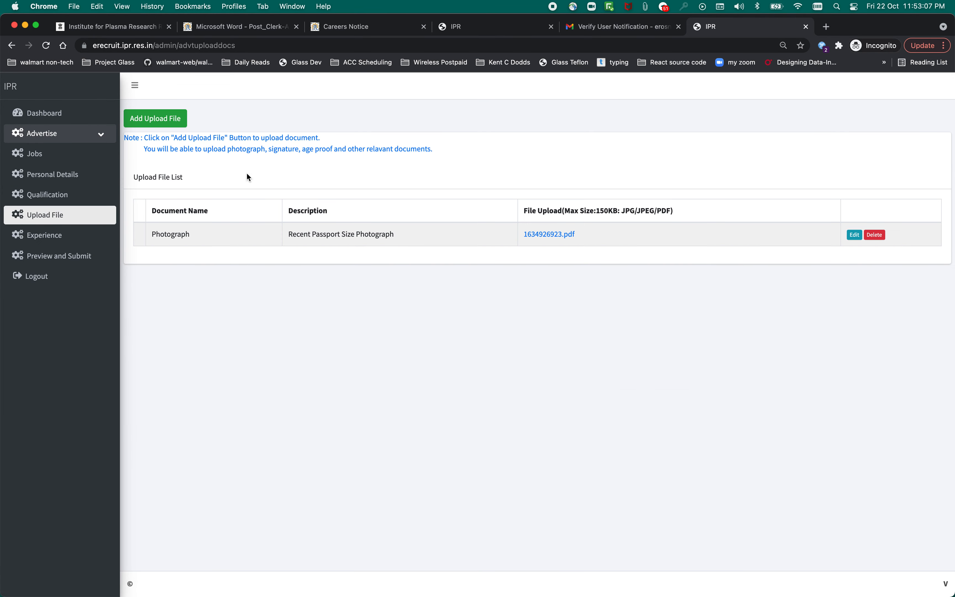
click(160, 123)
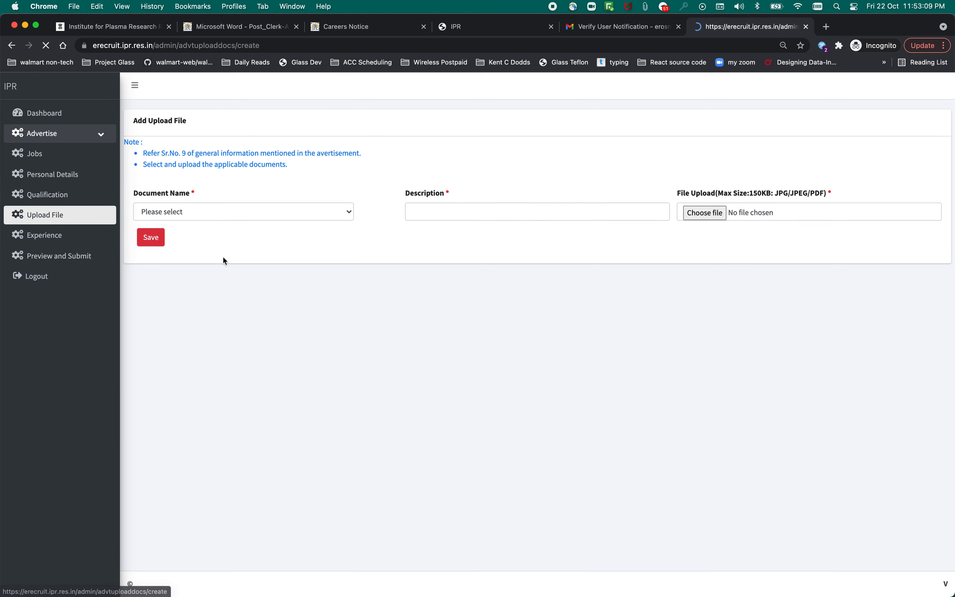
click(207, 216)
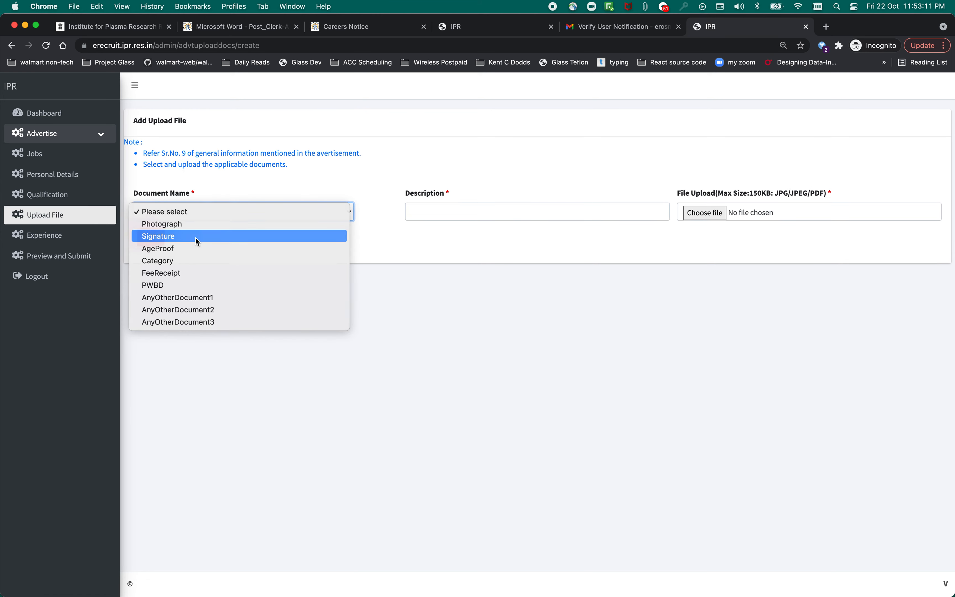
click(208, 237)
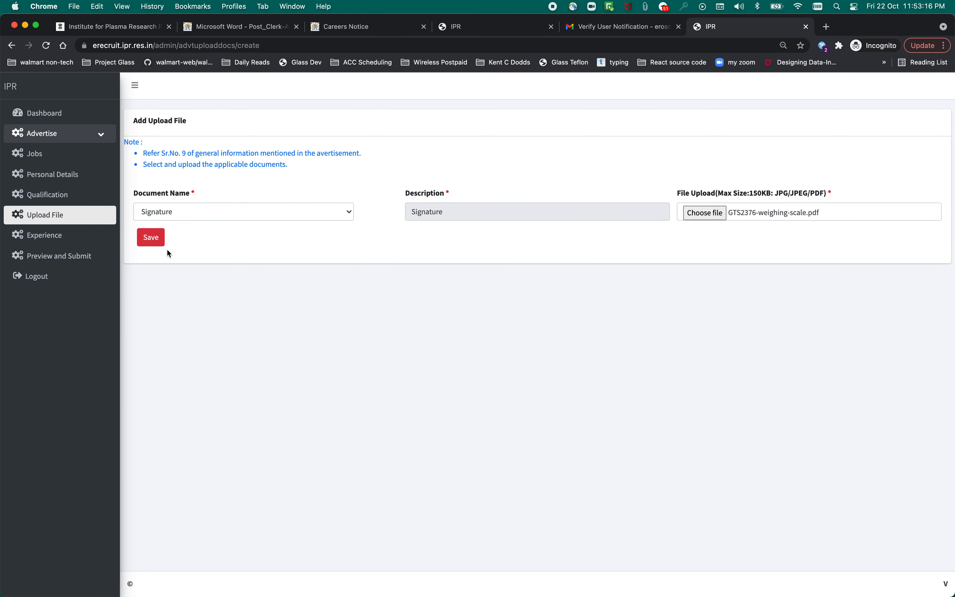
click(156, 240)
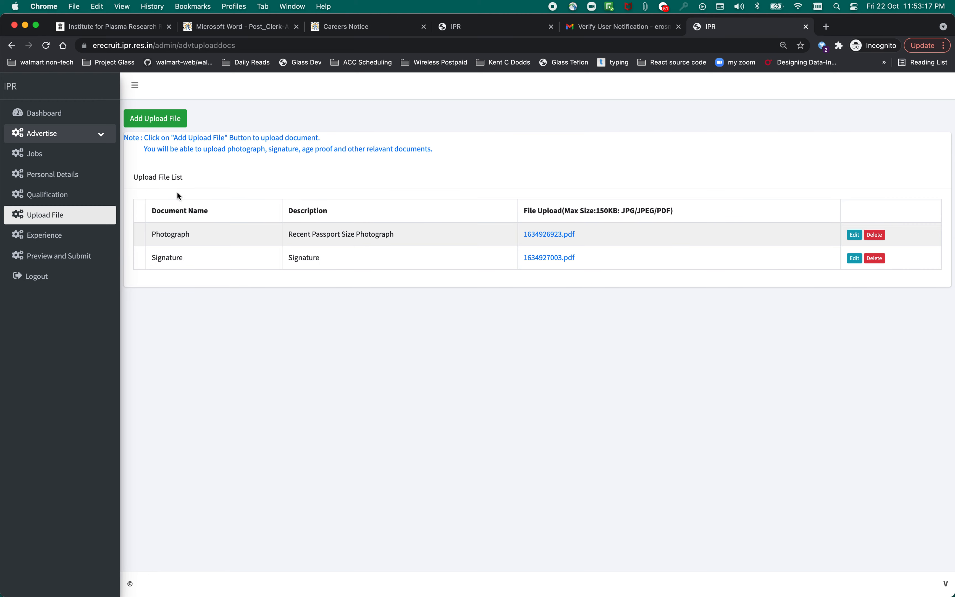
Add an AgeProof document, attach its file and save it.
click(173, 122)
click(179, 212)
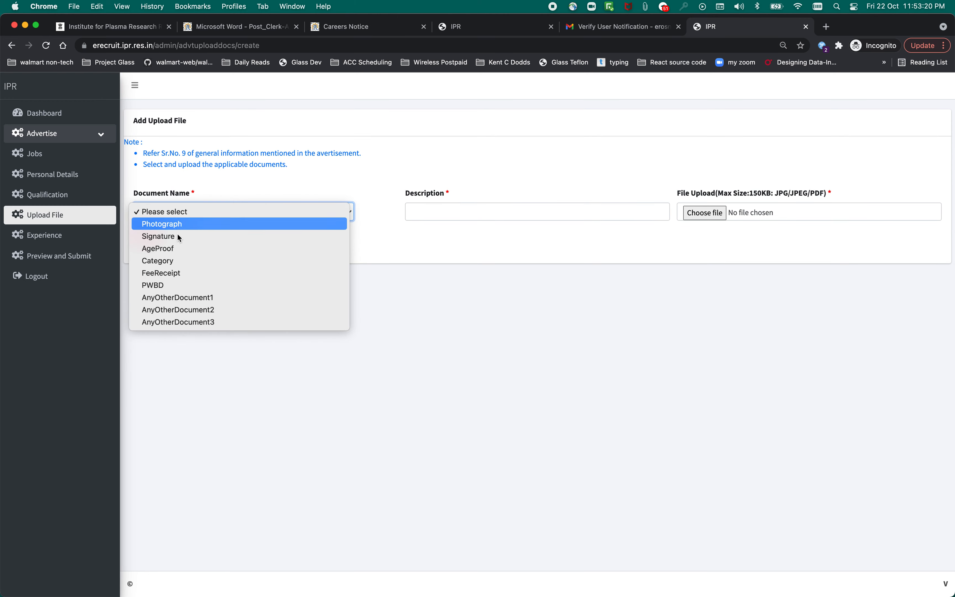
click(177, 248)
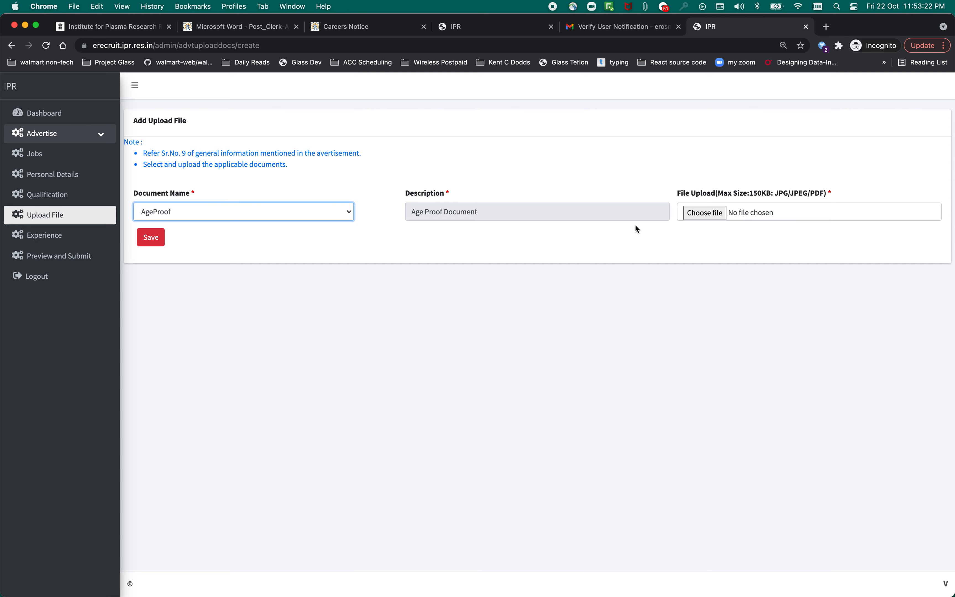
click(705, 212)
click(151, 238)
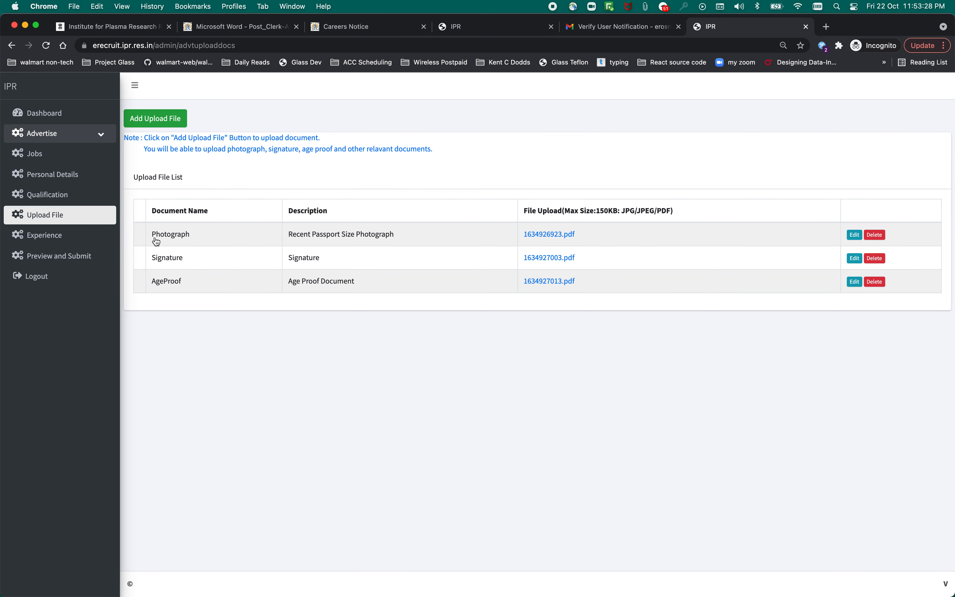
click(46, 261)
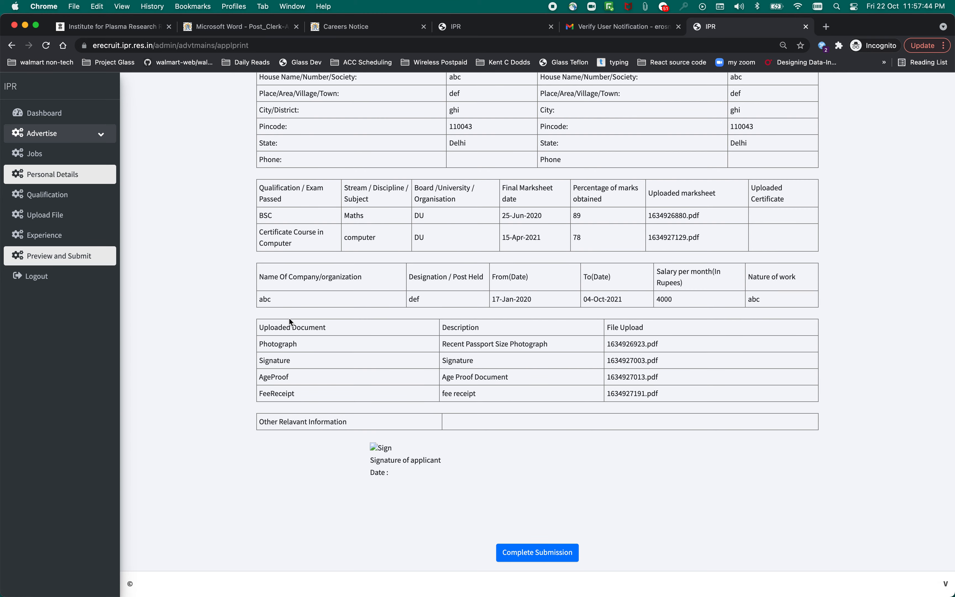
Scroll up through the application preview to its top.
scroll(290, 322, up, 5)
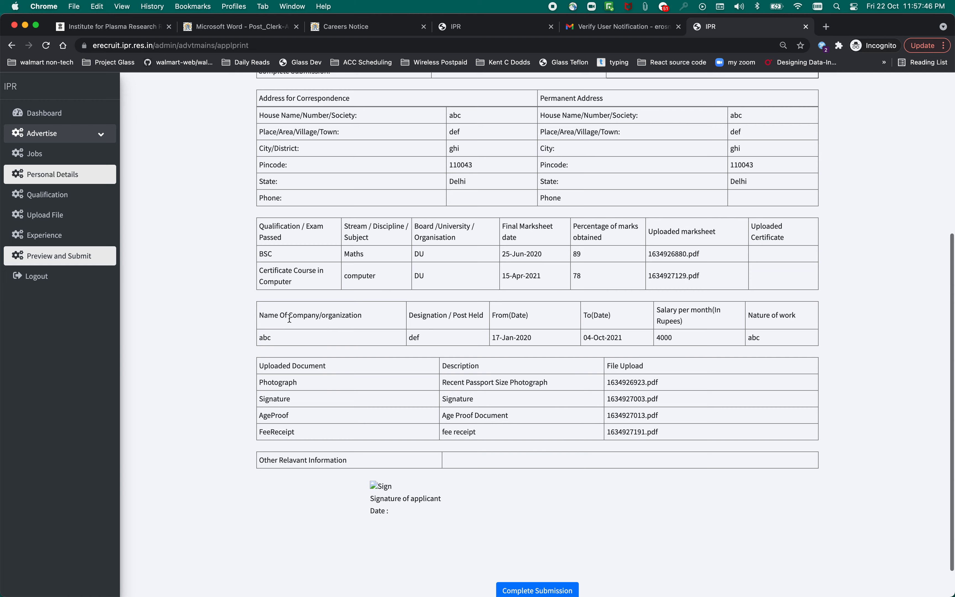
scroll(226, 273, up, 1)
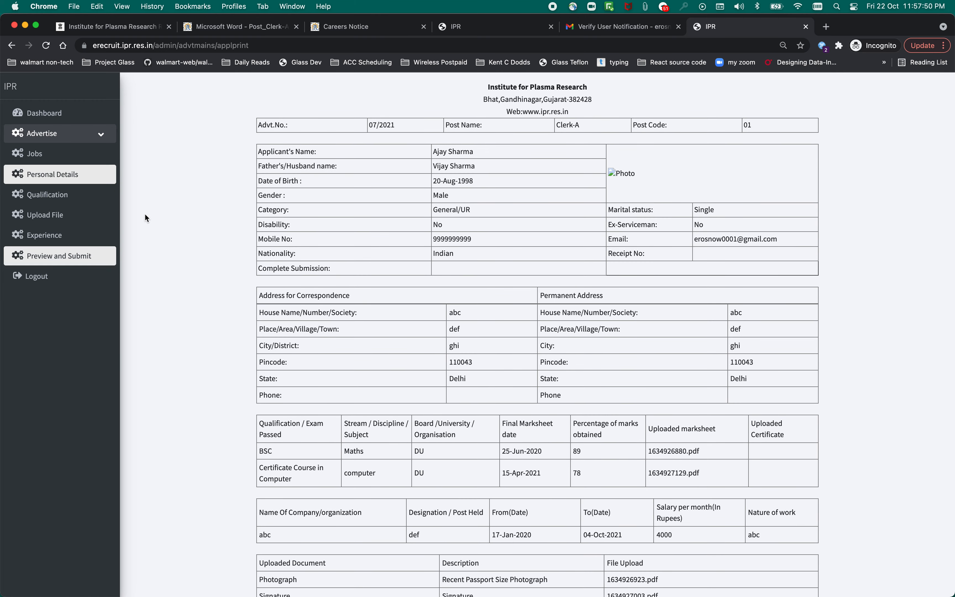
scroll(93, 213, up, 2)
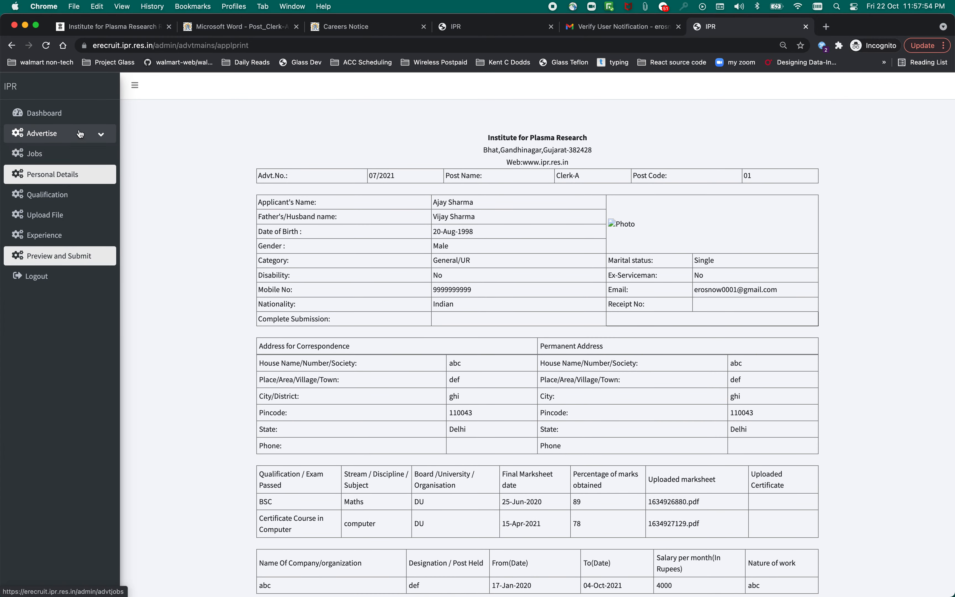
Review the Jobs, Personal Details, Qualification and Upload File pages, ending on the Experience list.
click(44, 157)
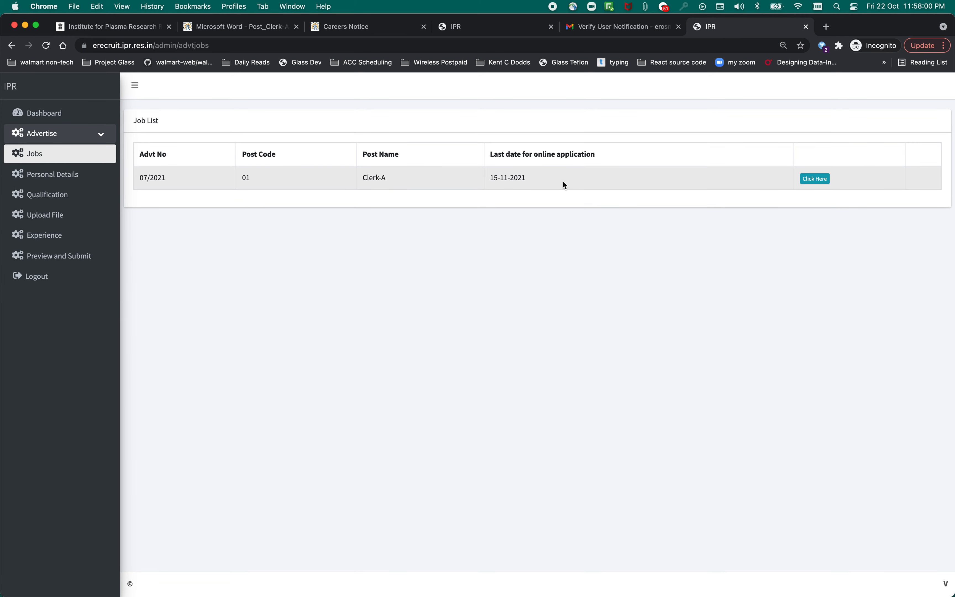
click(71, 179)
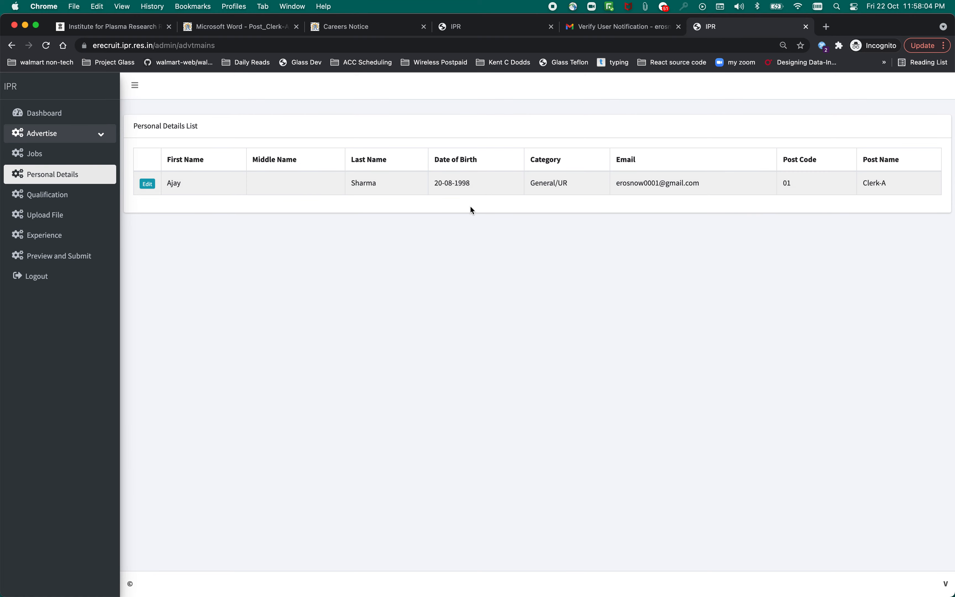
click(71, 192)
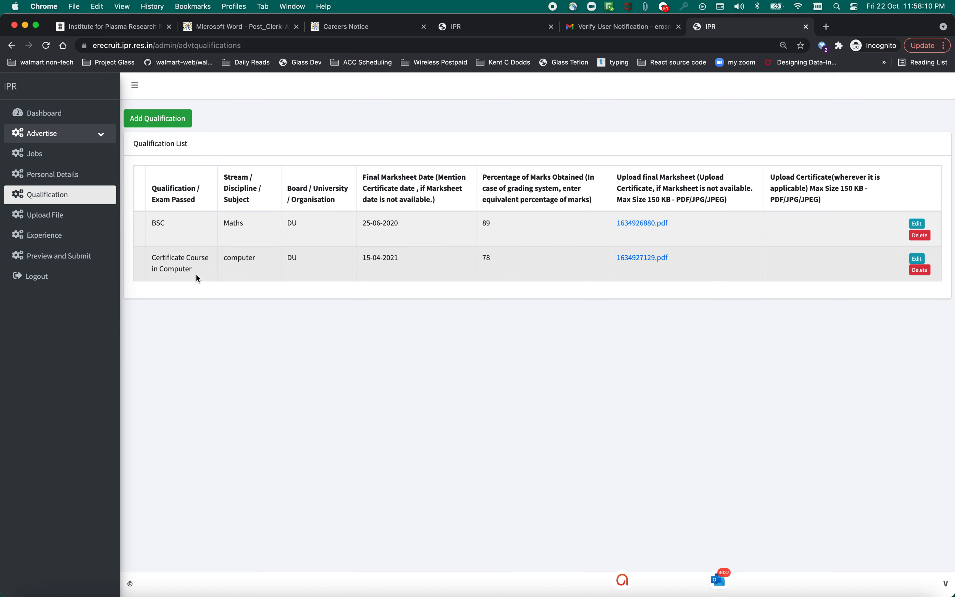
double_click(158, 223)
click(63, 216)
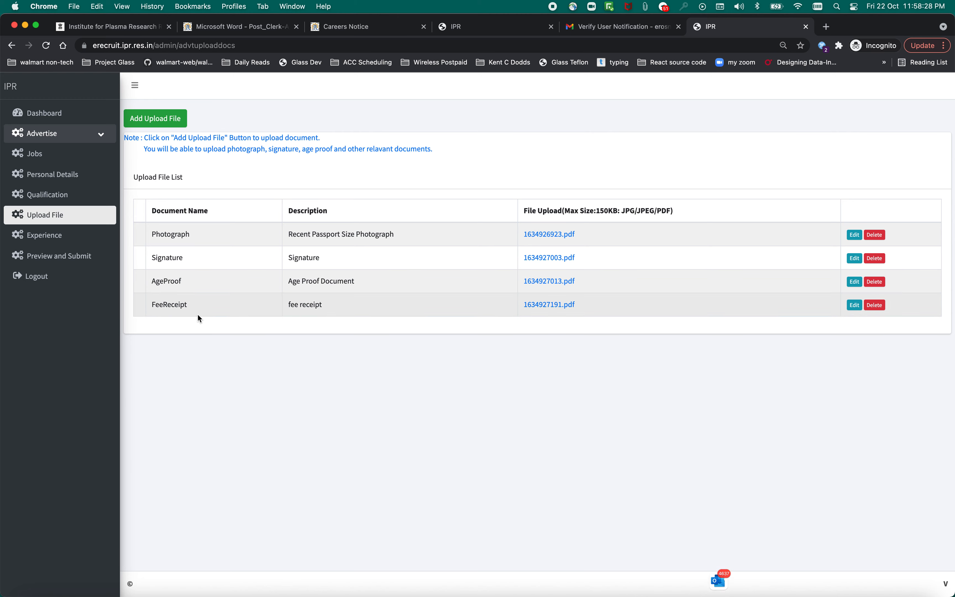
click(63, 242)
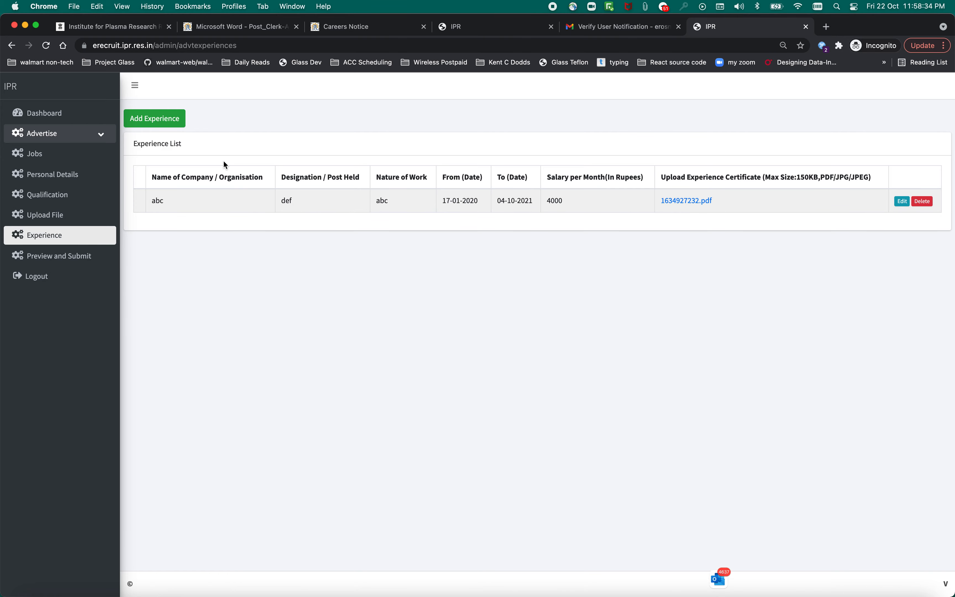
Reopen the application preview, scroll to its bottom, then switch to the job advertisement tab.
click(79, 257)
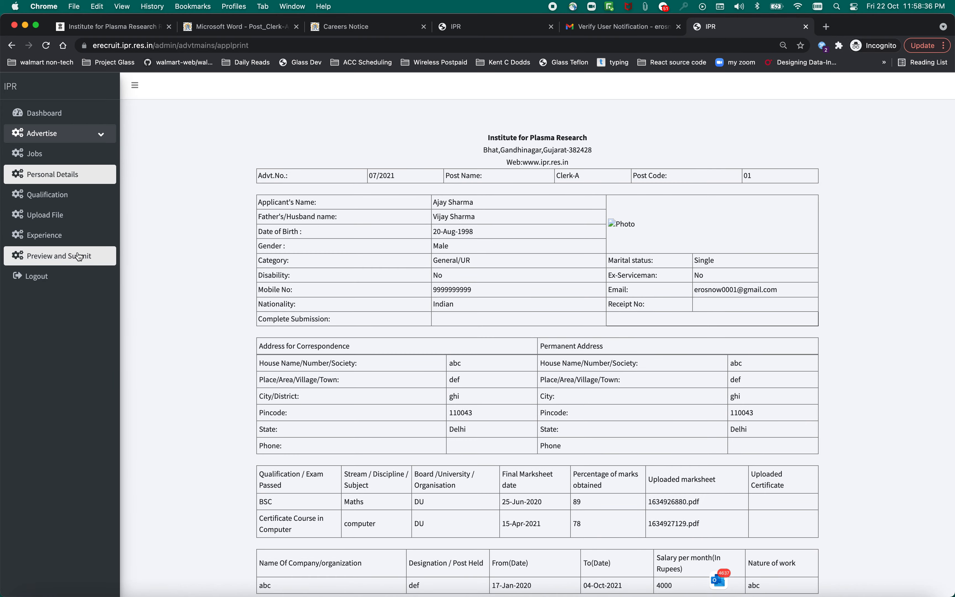
scroll(292, 298, down, 3)
scroll(292, 298, down, 5)
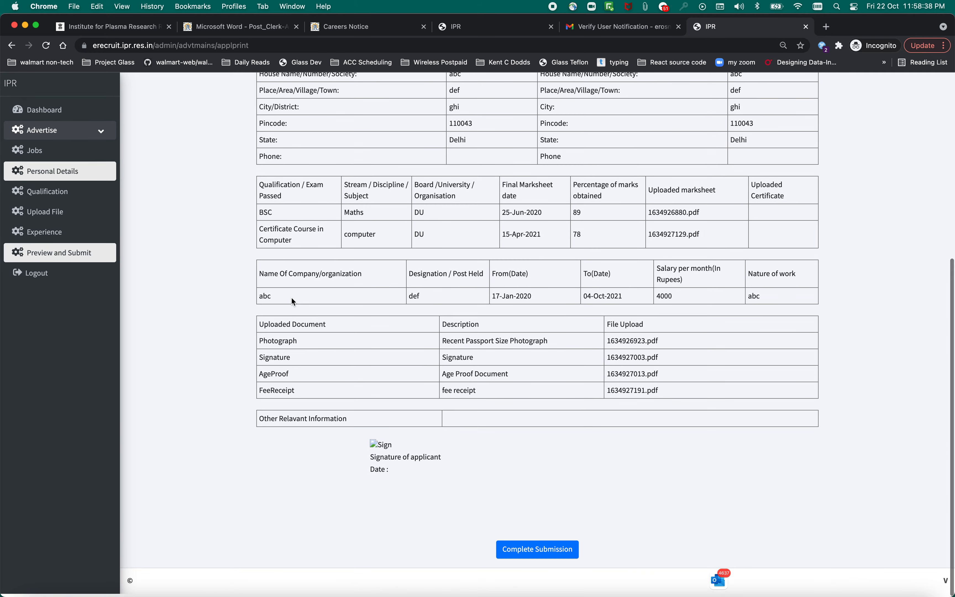
scroll(494, 290, up, 1)
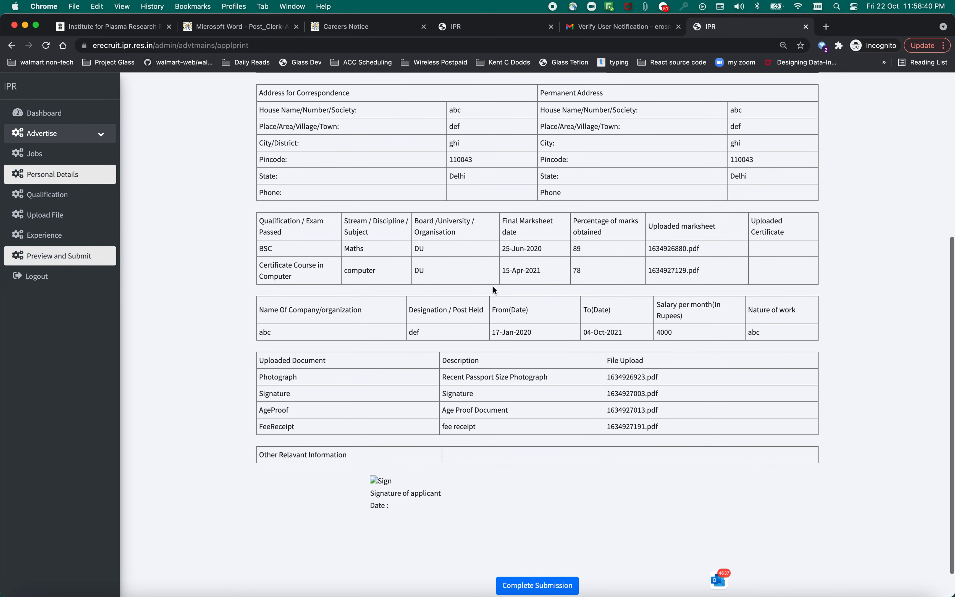
scroll(555, 321, down, 1)
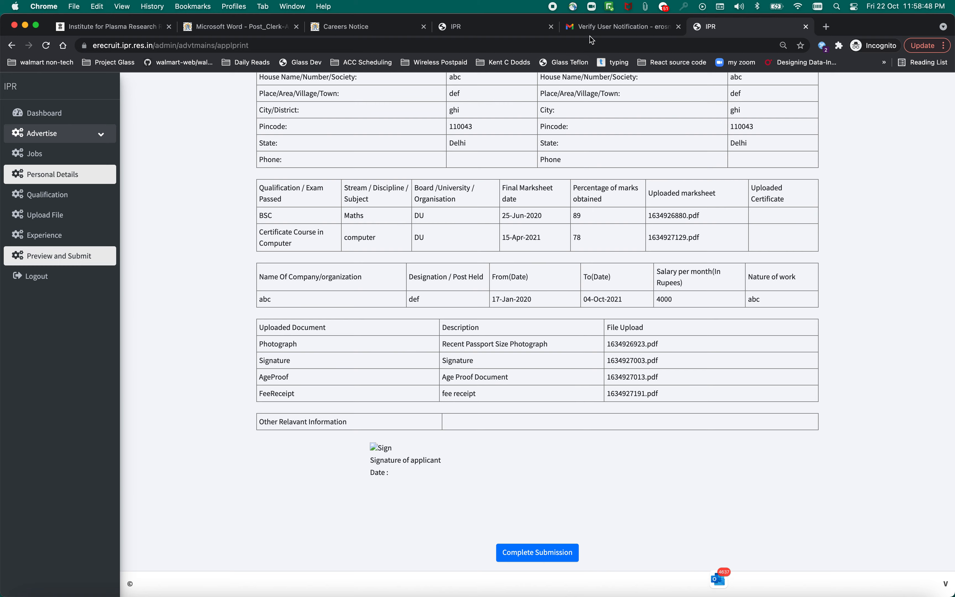
key(super+1)
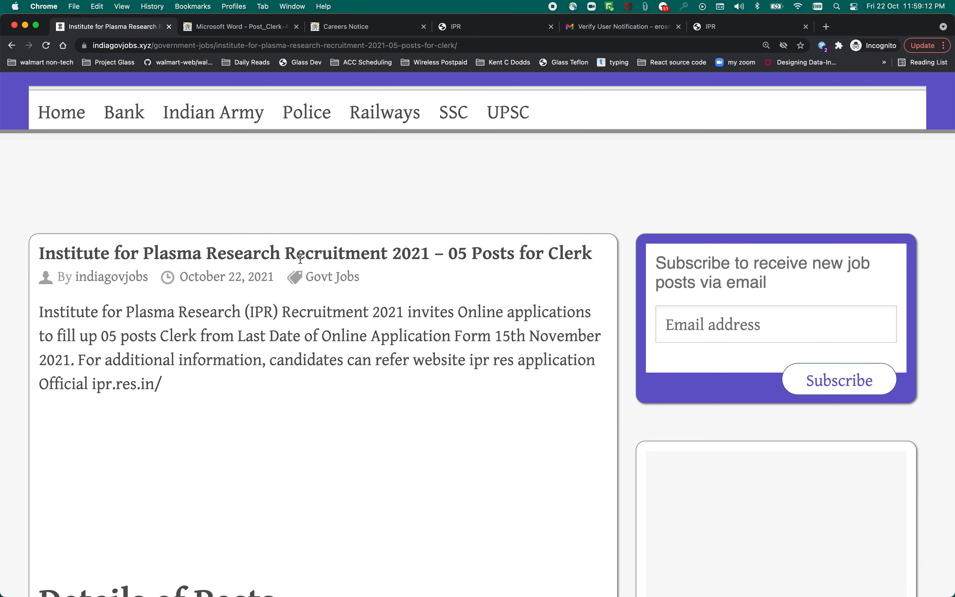
scroll(381, 297, down, 2)
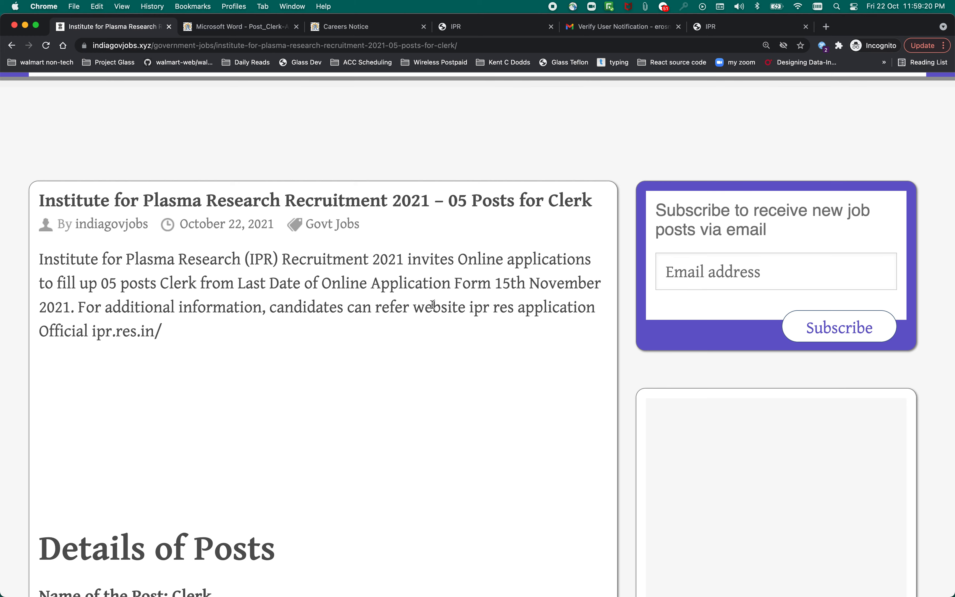
scroll(418, 346, down, 5)
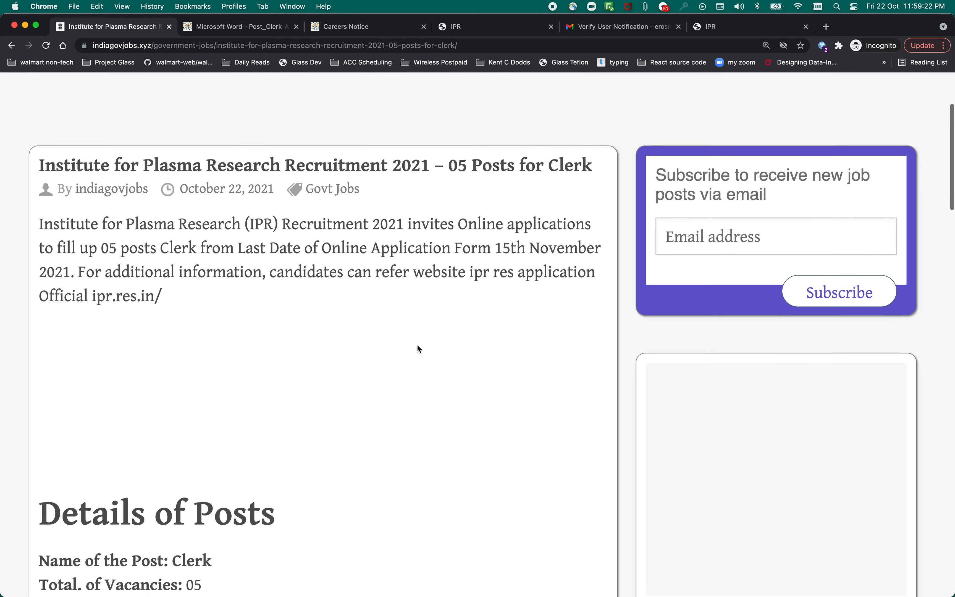